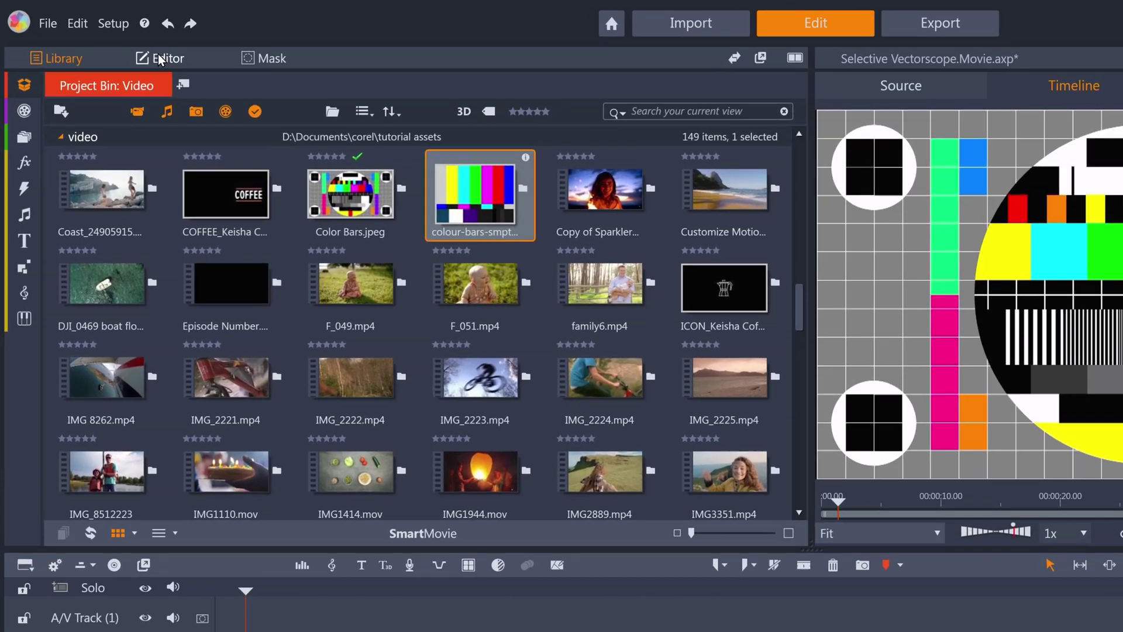
Open the Color editor for the colour-bars clip and show the Vector - Color scope.
click(121, 45)
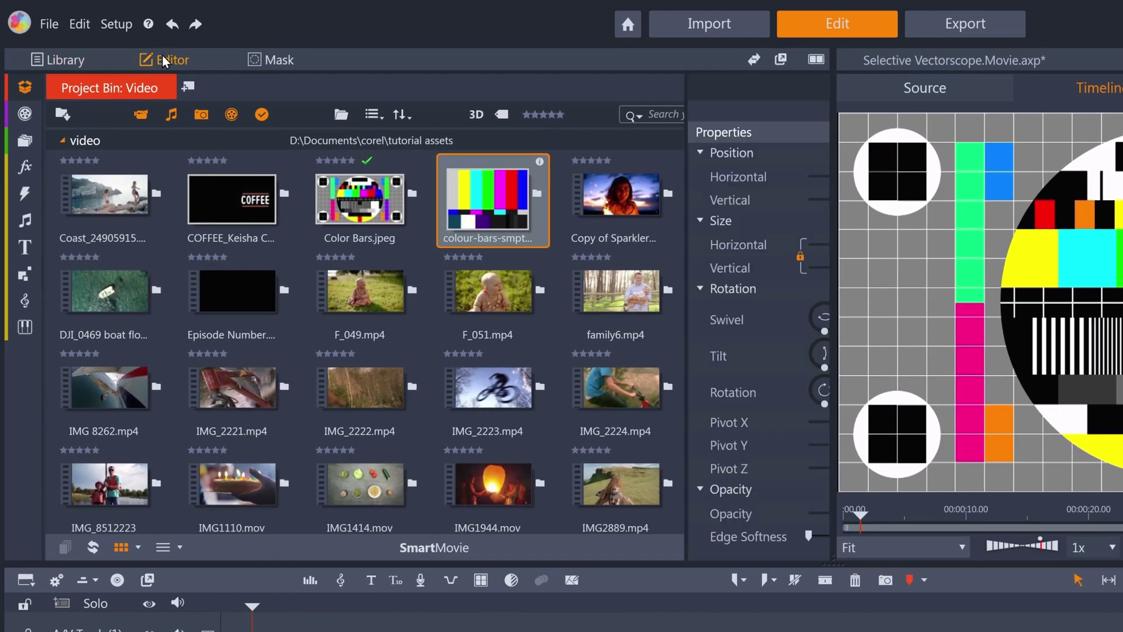
click(391, 88)
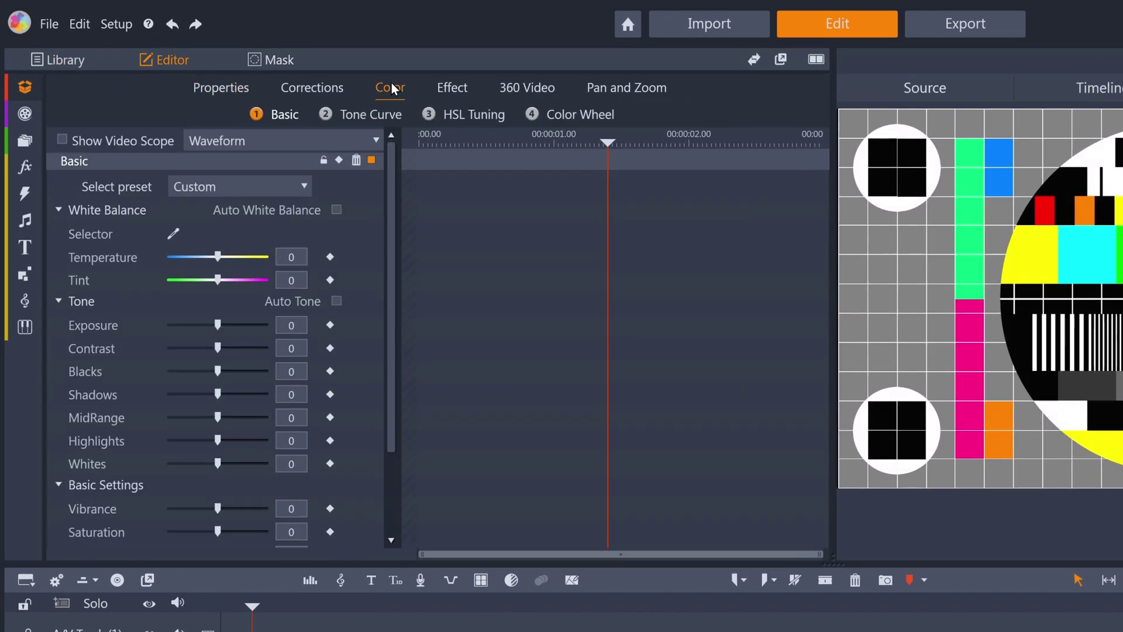
click(62, 140)
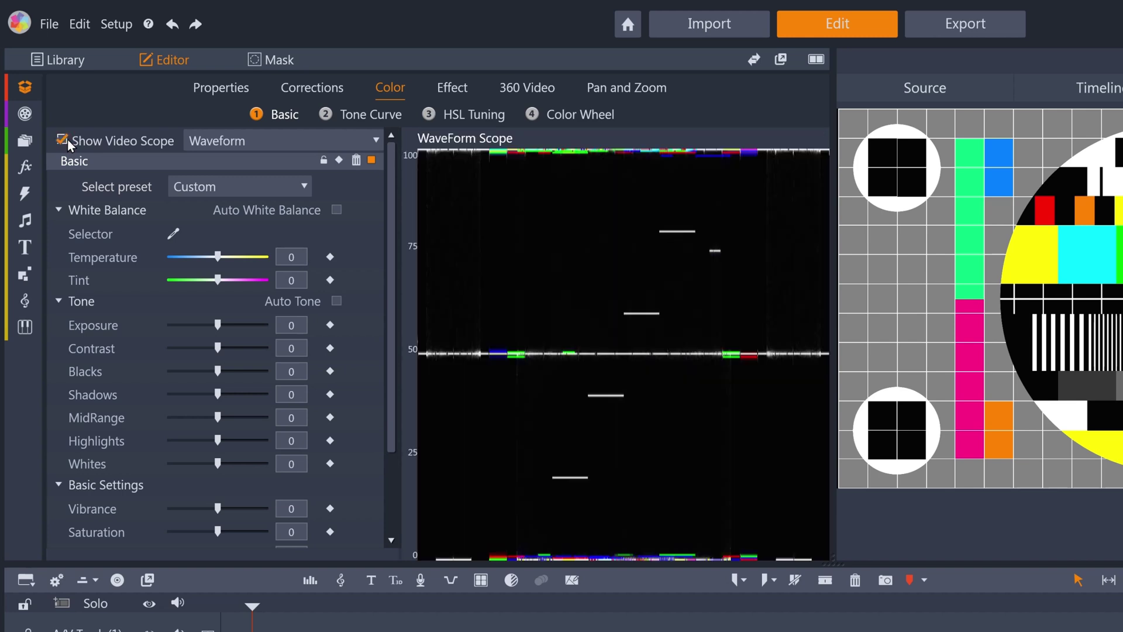
click(278, 140)
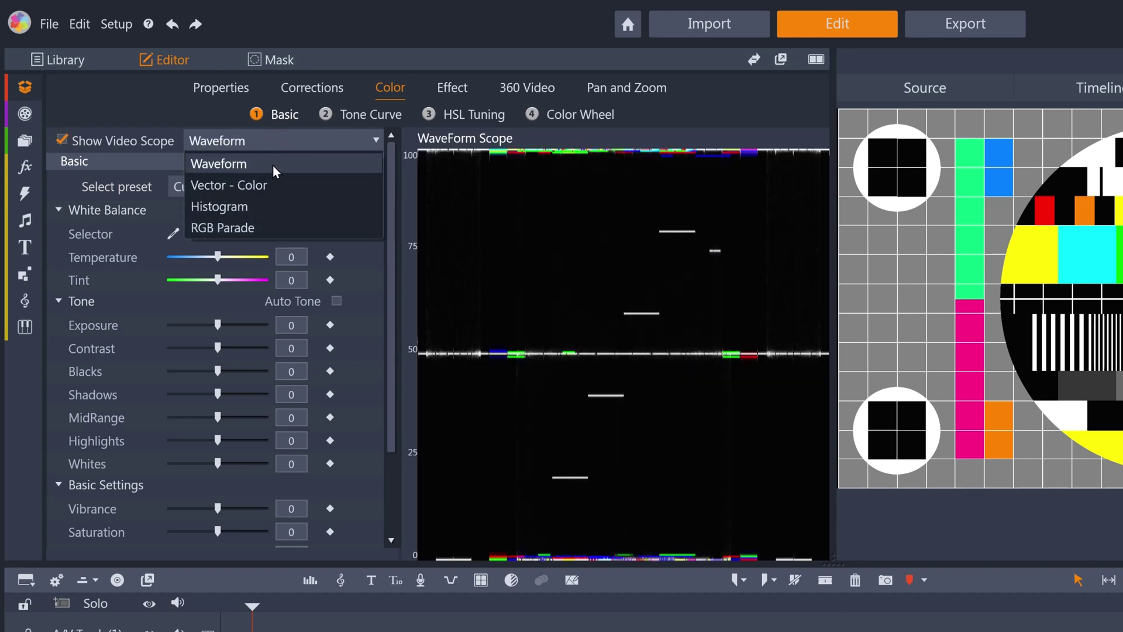
click(269, 185)
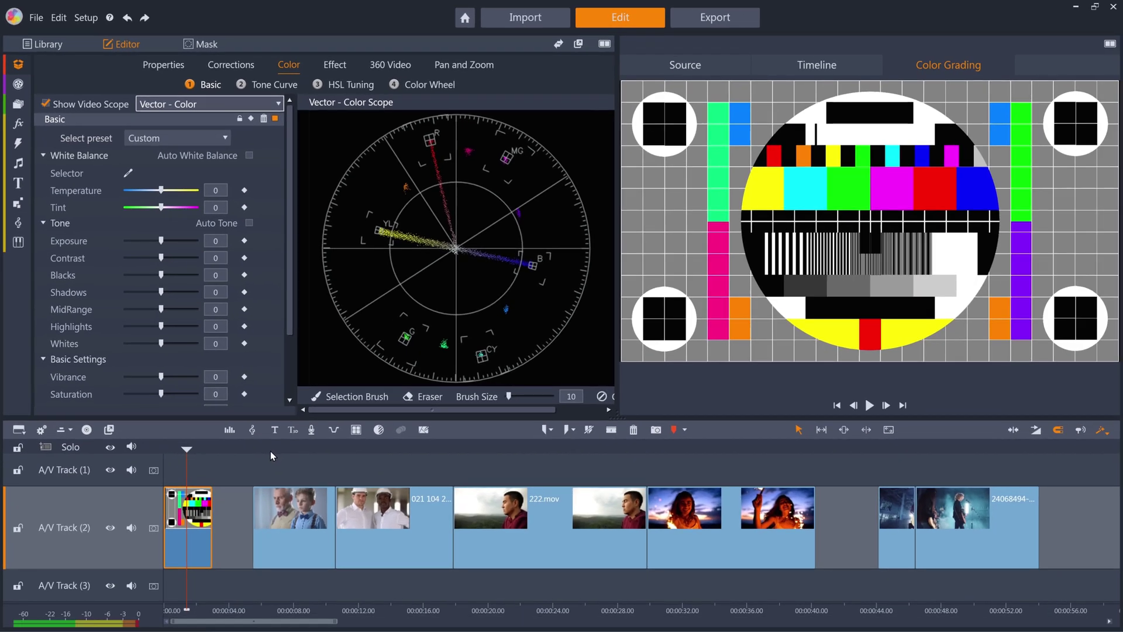
Select the old man and boy clip on the timeline and set its Saturation to 100.
click(270, 449)
click(293, 546)
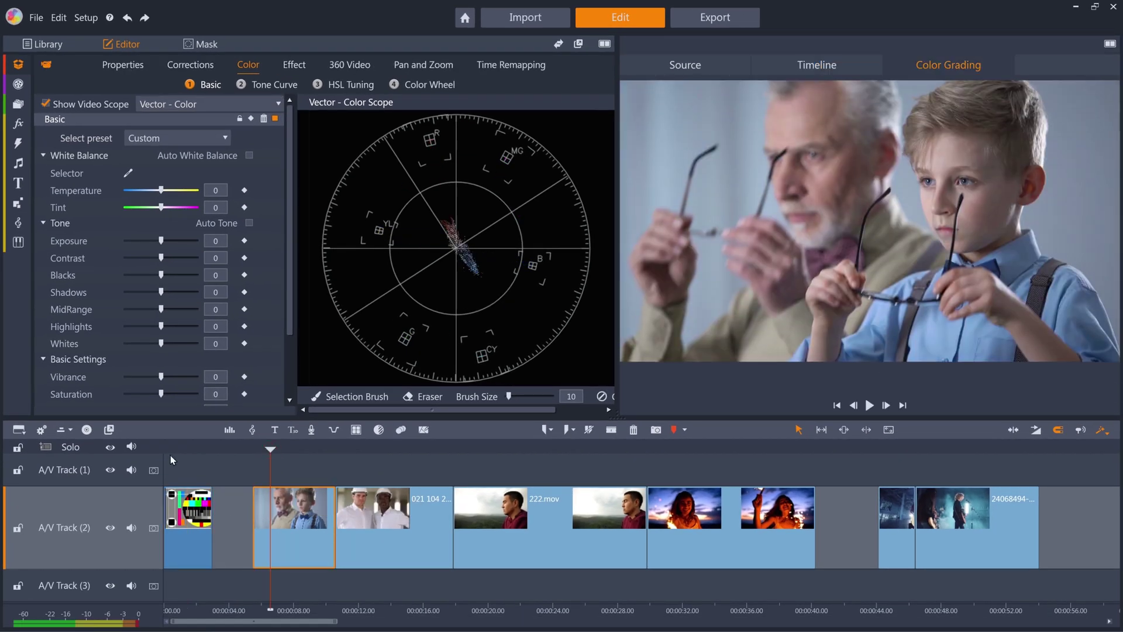
drag(160, 393, 199, 393)
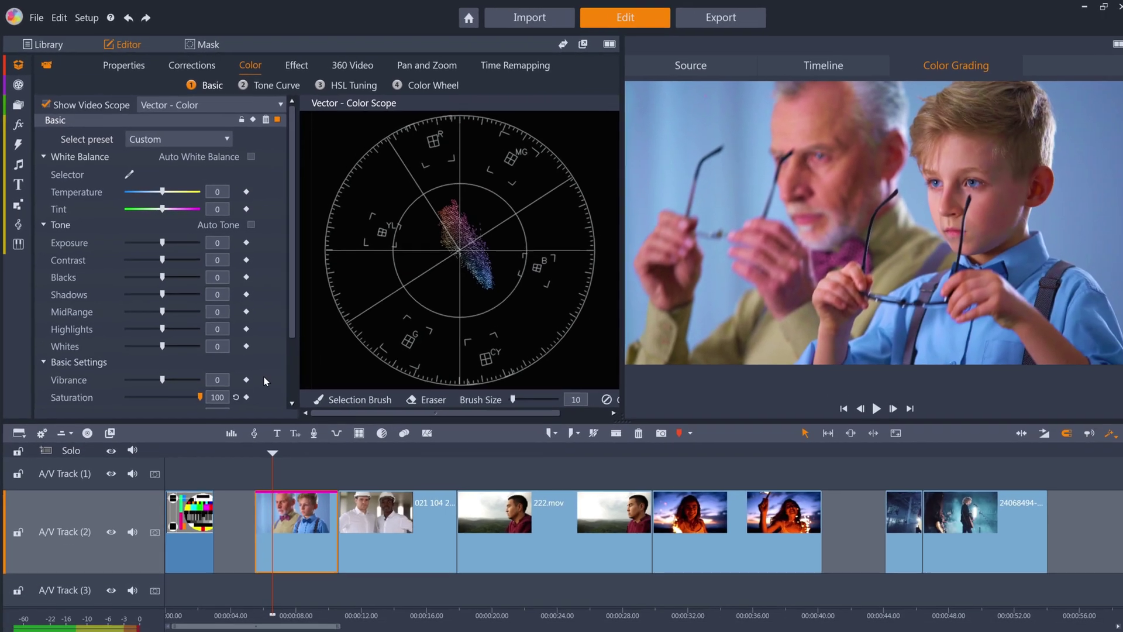
Reset the clip's Saturation to 0 and widen the scope panel at the preview's expense.
click(316, 532)
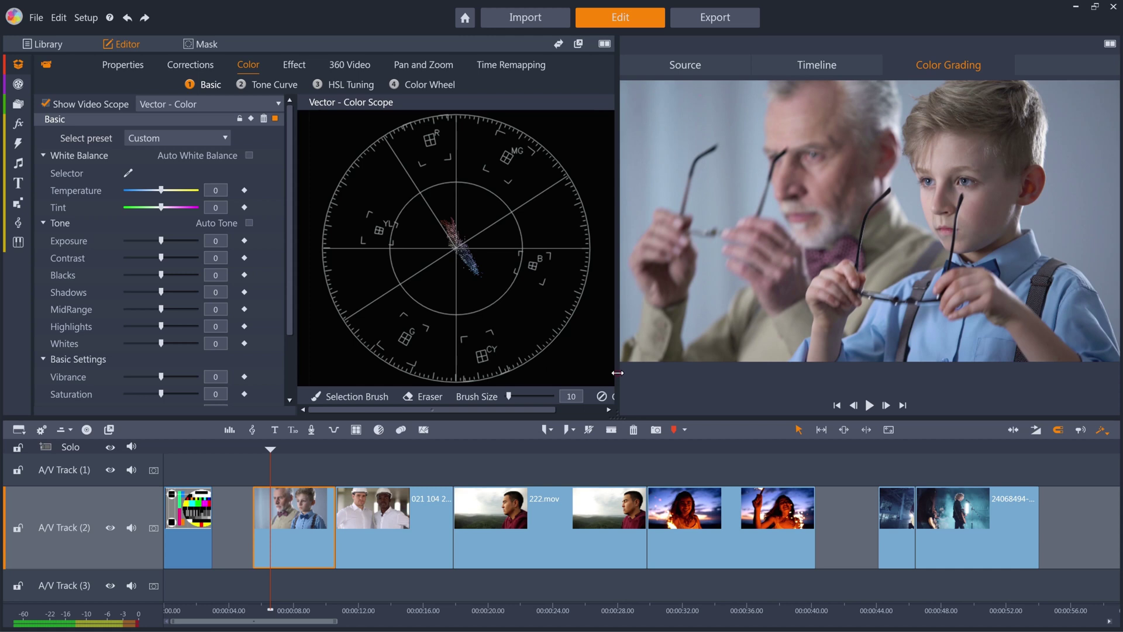
drag(618, 373, 678, 387)
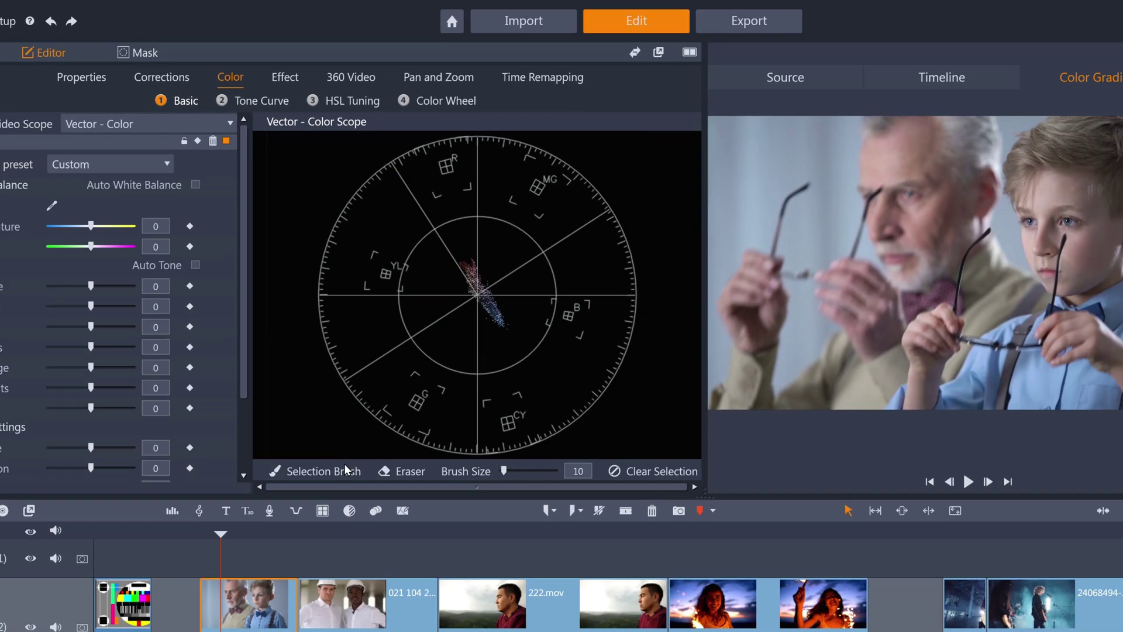
Paint the boy's cheek and forearm and the old man's cheek and hand with Selection Brush.
click(506, 539)
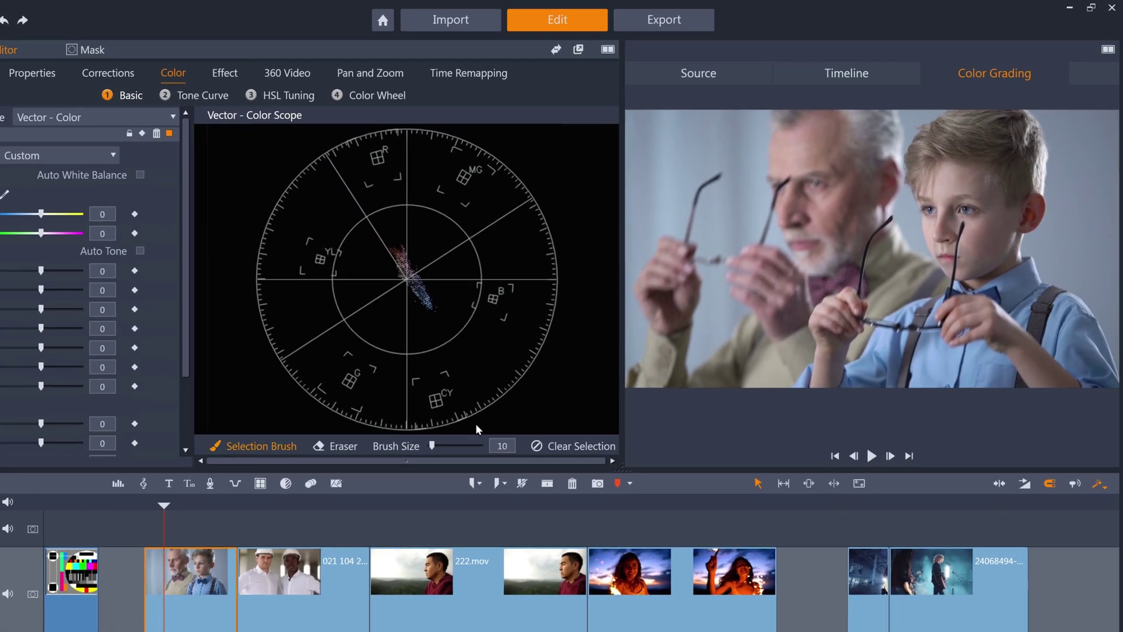
click(952, 181)
mouse_move(962, 182)
mouse_down()
mouse_move(986, 200)
mouse_move(989, 263)
mouse_up()
drag(967, 308, 1047, 372)
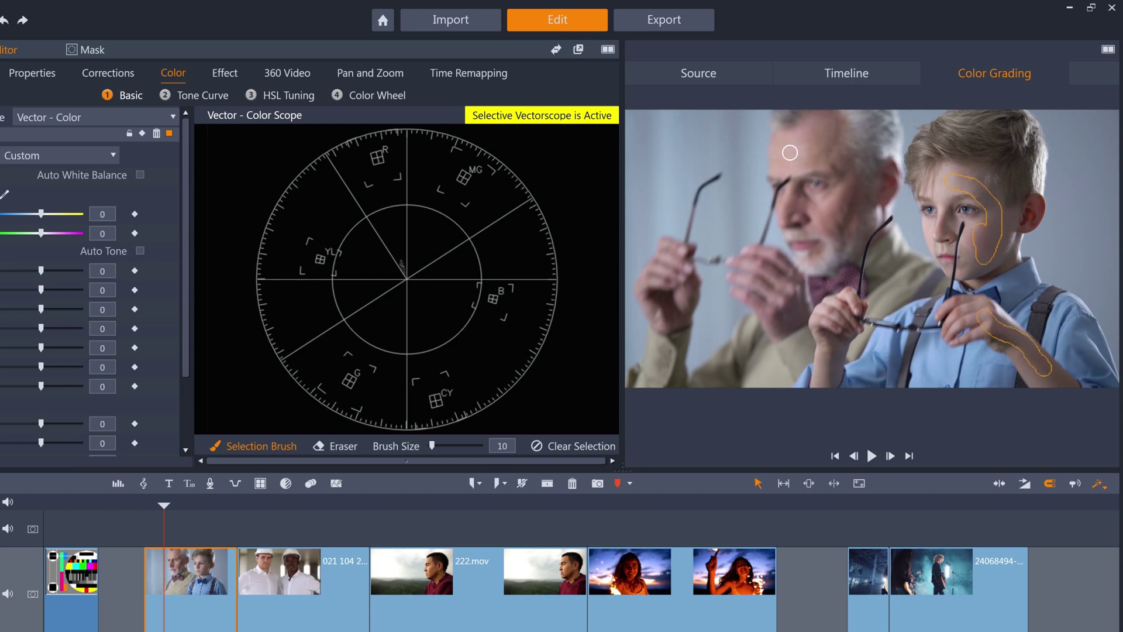
mouse_move(792, 151)
mouse_down()
mouse_move(823, 157)
mouse_move(844, 199)
mouse_move(789, 211)
mouse_up()
drag(777, 267, 785, 309)
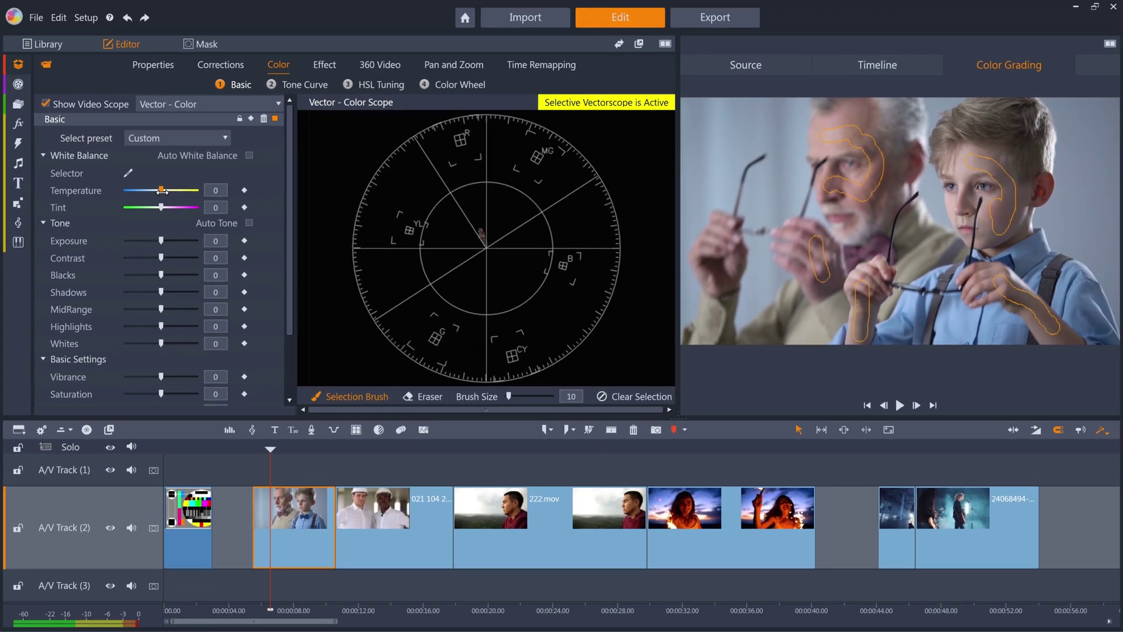
Warm the Temperature, lower Saturation slightly, then clear the painted skin selection.
mouse_move(162, 190)
mouse_down()
mouse_move(191, 195)
mouse_move(157, 206)
mouse_up()
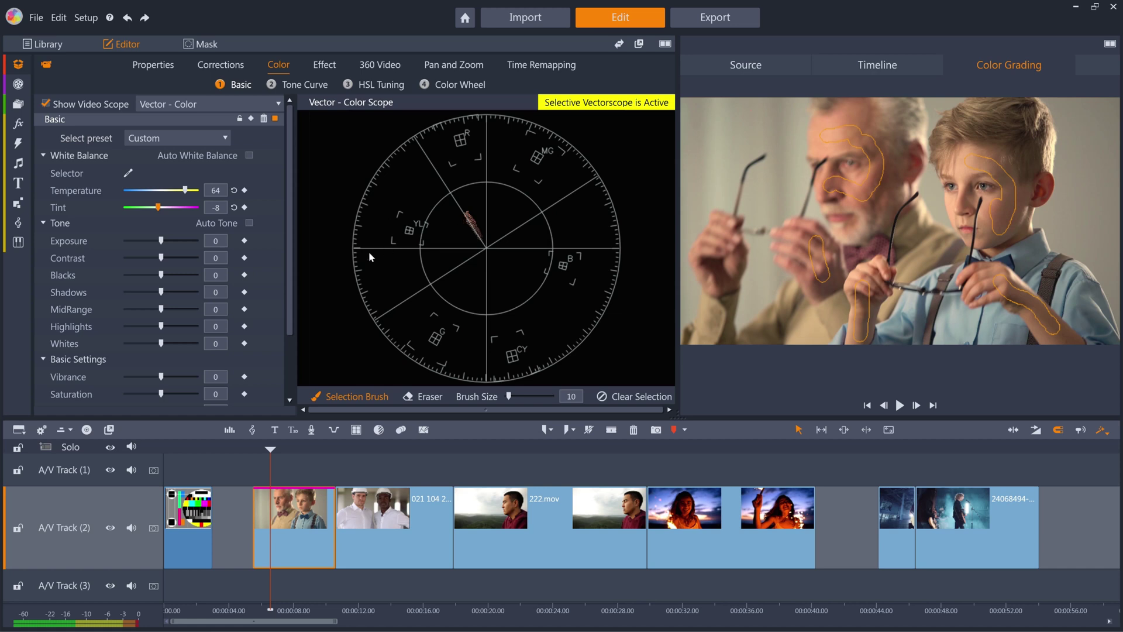
drag(160, 394, 155, 394)
click(642, 396)
mouse_move(270, 448)
mouse_down()
mouse_move(296, 449)
mouse_move(279, 449)
mouse_up()
Select the construction workers clip and paint both men's faces with Selection Brush.
click(419, 523)
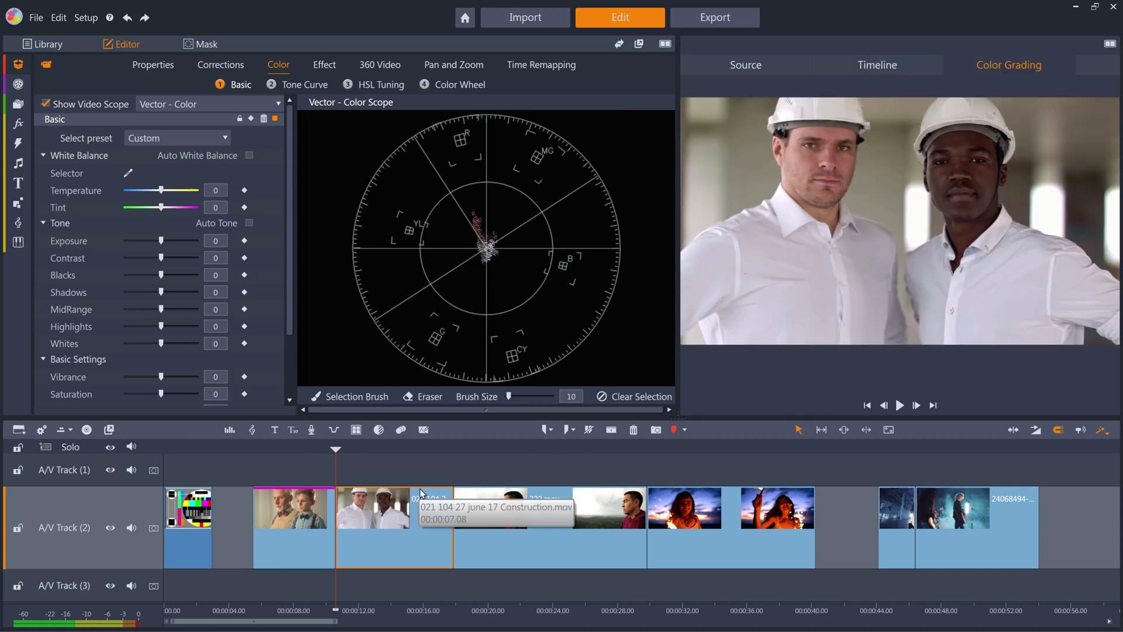
click(364, 393)
mouse_move(807, 136)
mouse_down()
mouse_move(799, 159)
mouse_move(842, 165)
mouse_move(809, 193)
mouse_move(824, 215)
mouse_up()
mouse_move(954, 144)
mouse_down()
mouse_move(971, 140)
mouse_move(957, 146)
mouse_up()
mouse_move(982, 165)
mouse_down()
mouse_move(984, 200)
mouse_move(964, 217)
mouse_up()
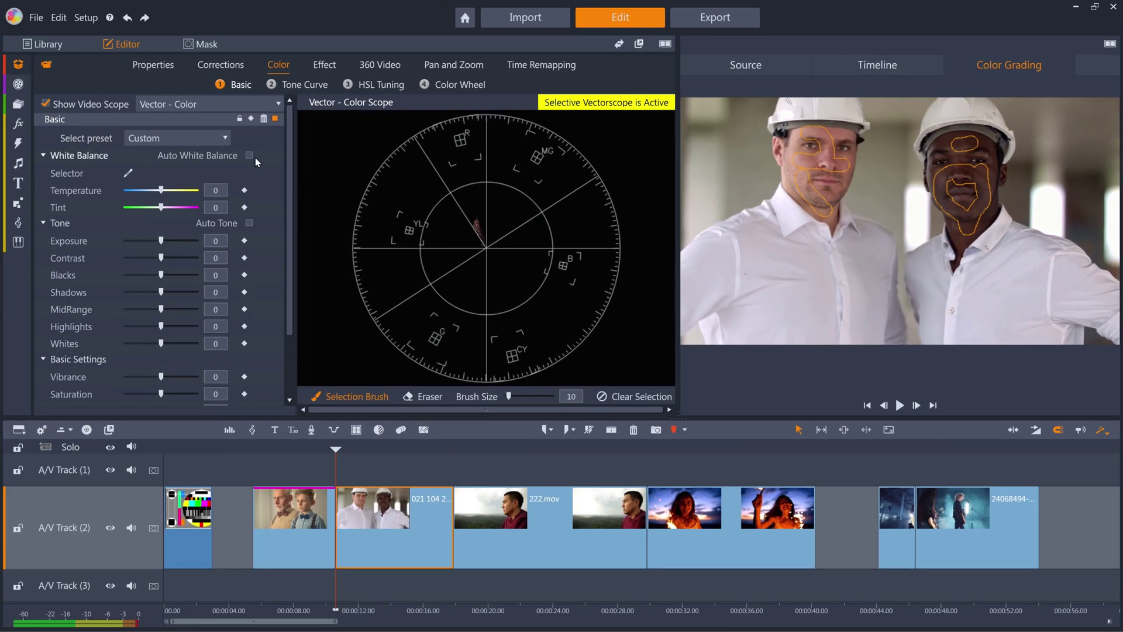
Sample a neutral point with the White Balance Selector, giving Temperature 6 and Tint -14.
click(128, 171)
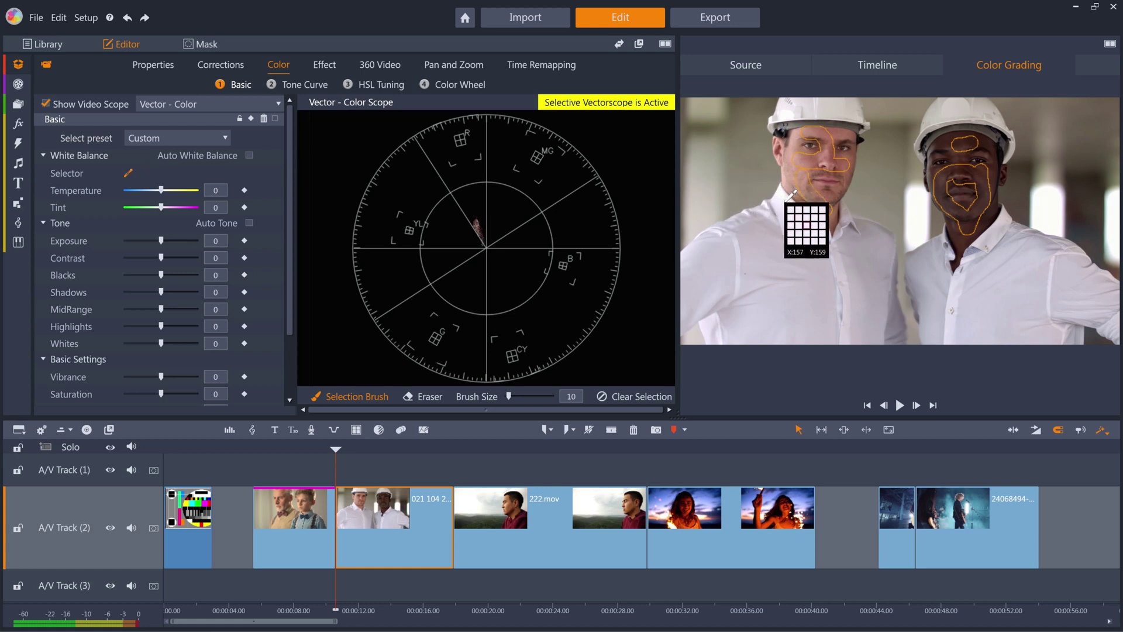
click(786, 185)
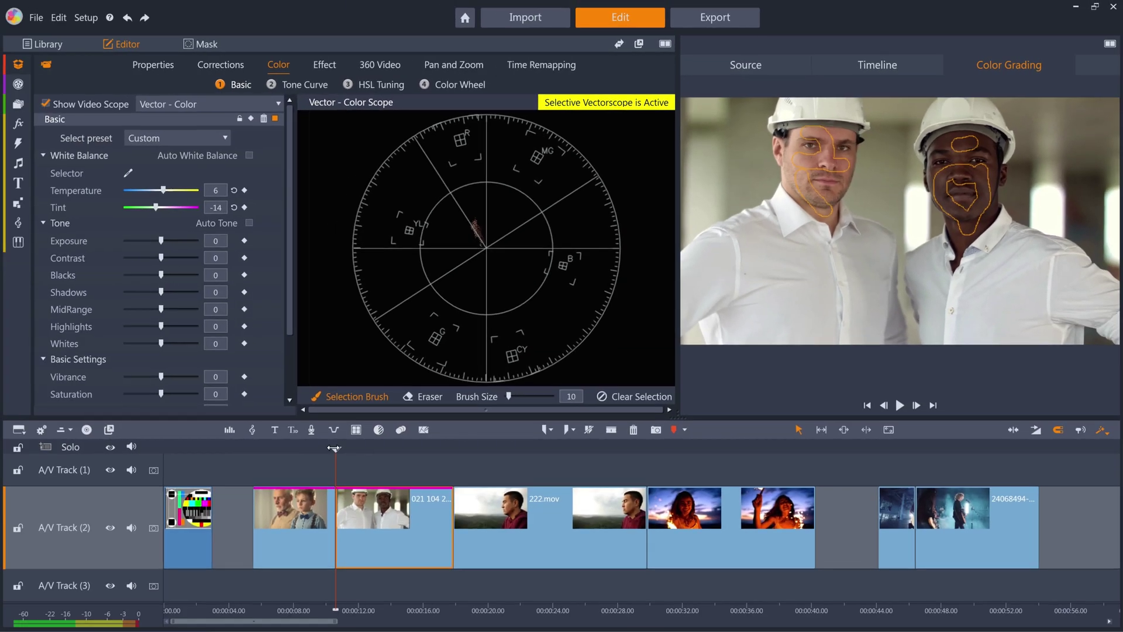
click(368, 451)
drag(368, 451, 523, 451)
Select 222.mov and paint the hoodie man's cheek and jaw with Selection Brush.
click(538, 534)
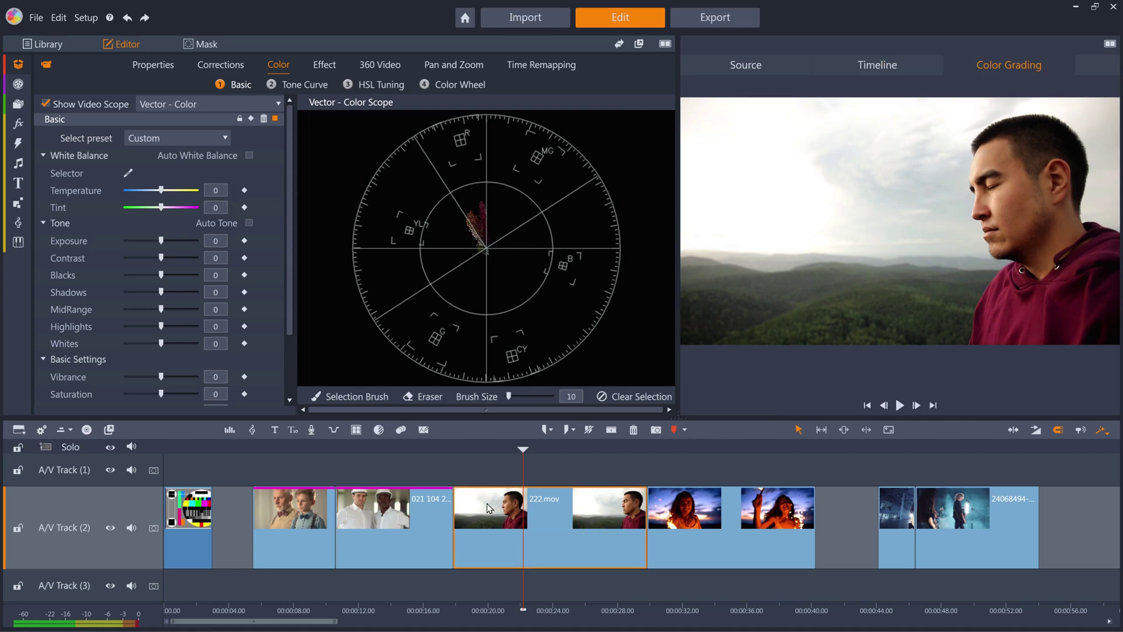
click(353, 398)
drag(986, 159, 994, 204)
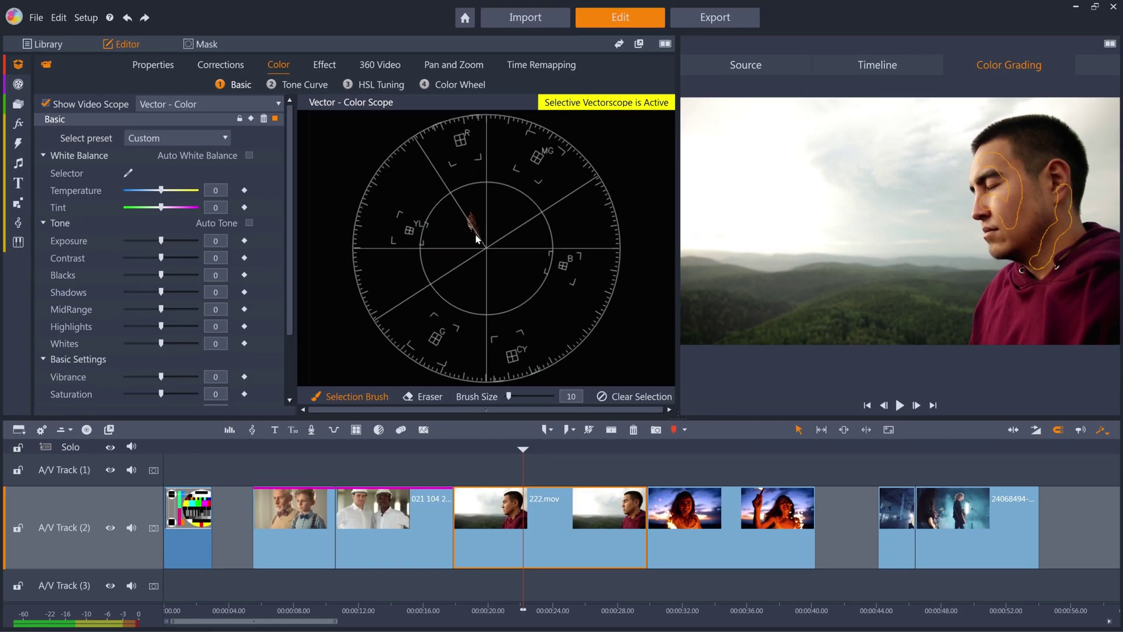
Select the sparkler clip and paint the woman's forehead, chest and shoulder with Selection Brush.
click(705, 449)
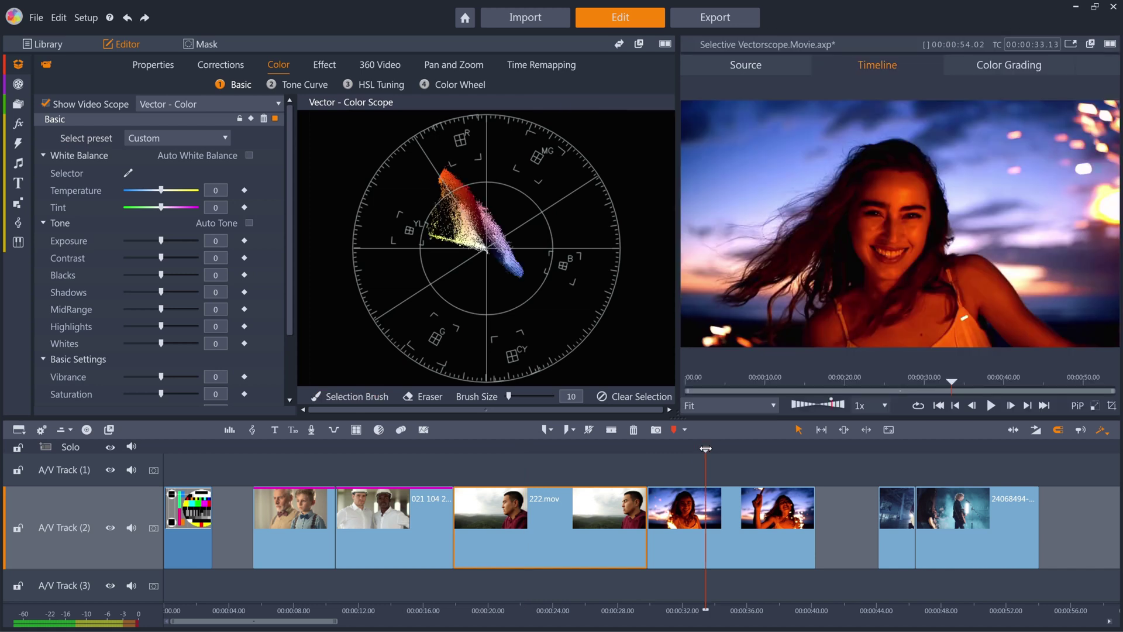
click(319, 397)
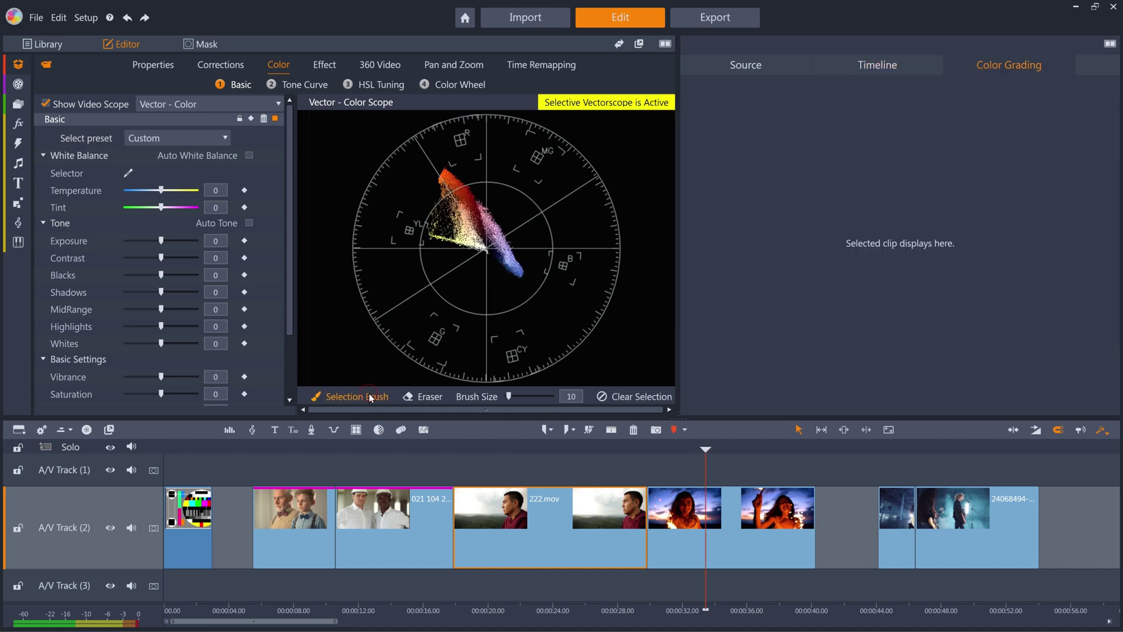
click(736, 535)
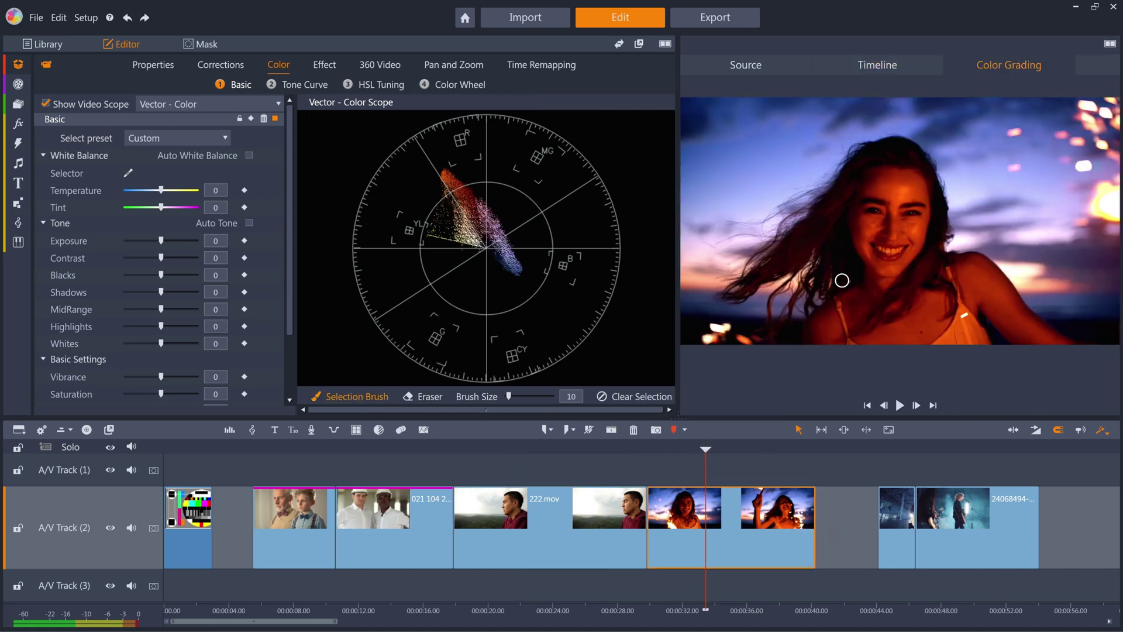
mouse_move(894, 188)
mouse_down()
mouse_move(910, 183)
mouse_move(898, 193)
mouse_up()
mouse_move(891, 321)
mouse_down()
mouse_move(898, 334)
mouse_move(930, 307)
mouse_up()
drag(966, 275, 1016, 316)
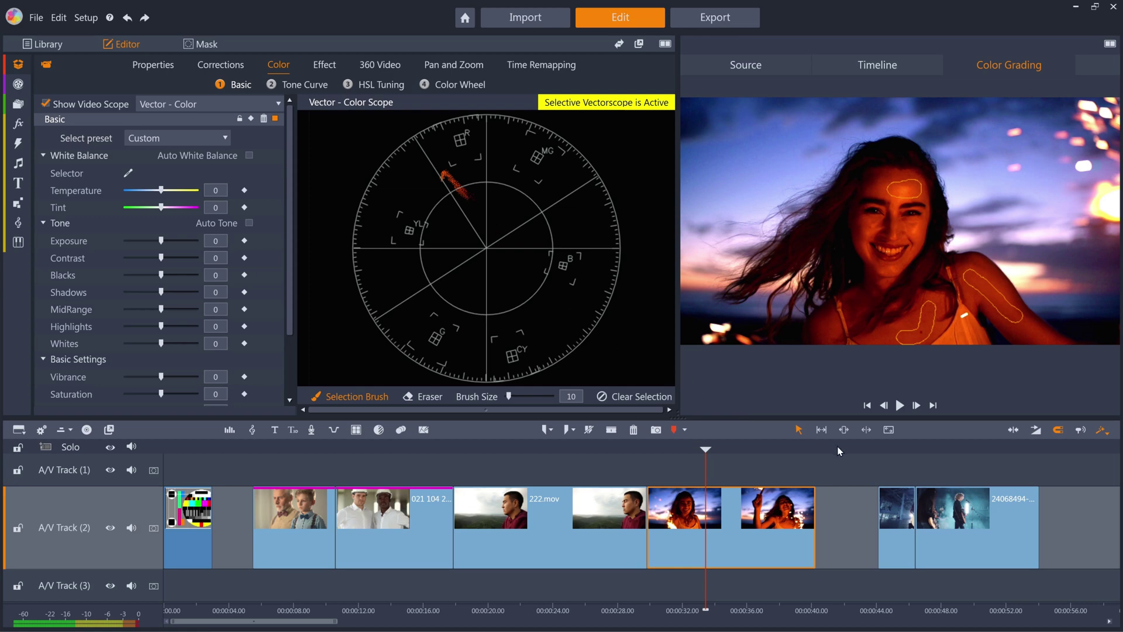
Select the short guitarist clip and paint the blue smoke at the frame's top right.
click(890, 450)
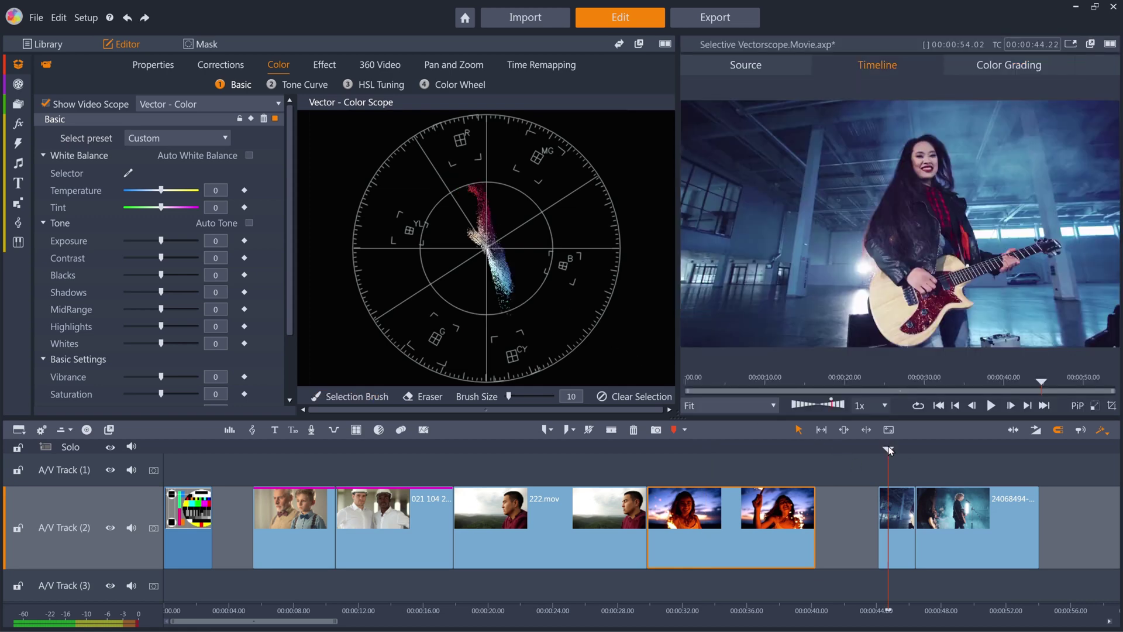
drag(889, 450, 888, 476)
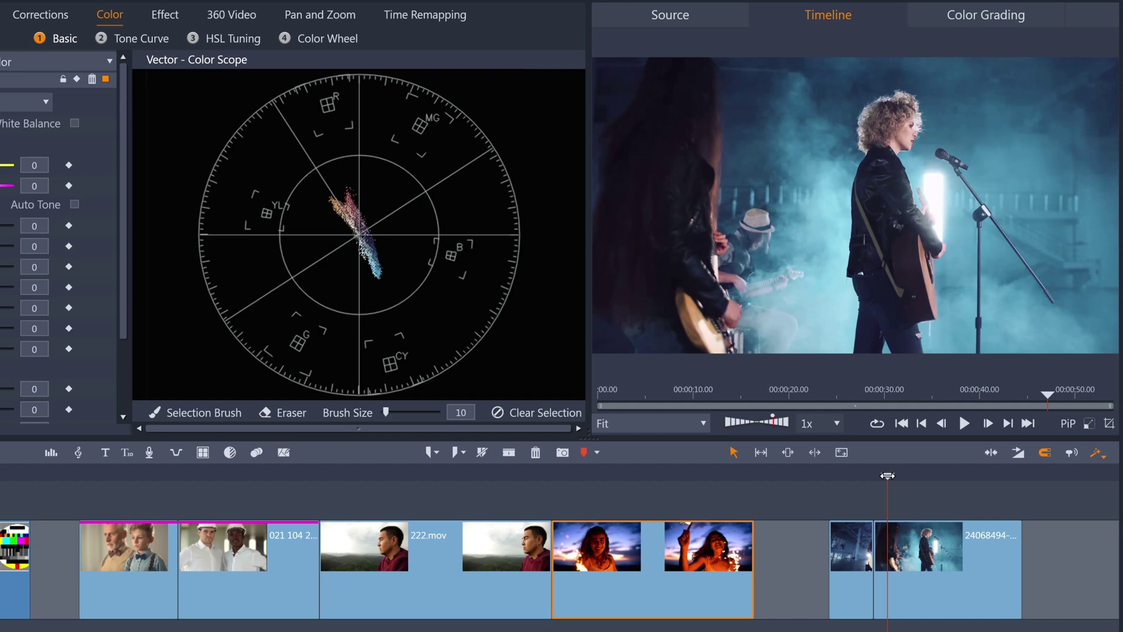
mouse_move(887, 476)
mouse_down()
mouse_move(854, 477)
mouse_move(893, 477)
mouse_up()
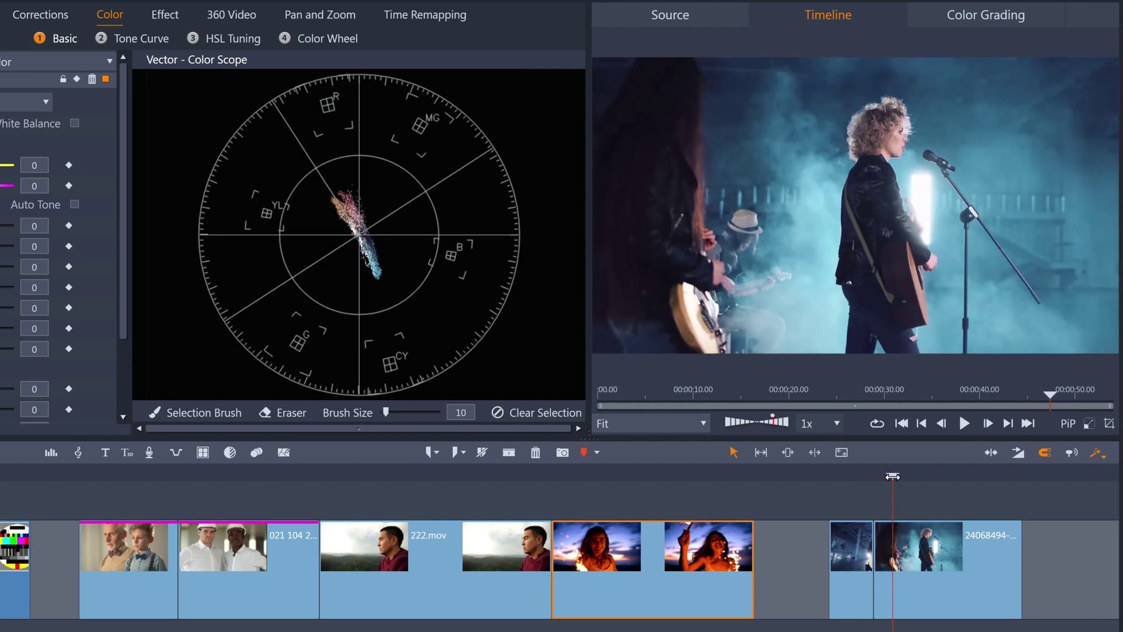
click(854, 581)
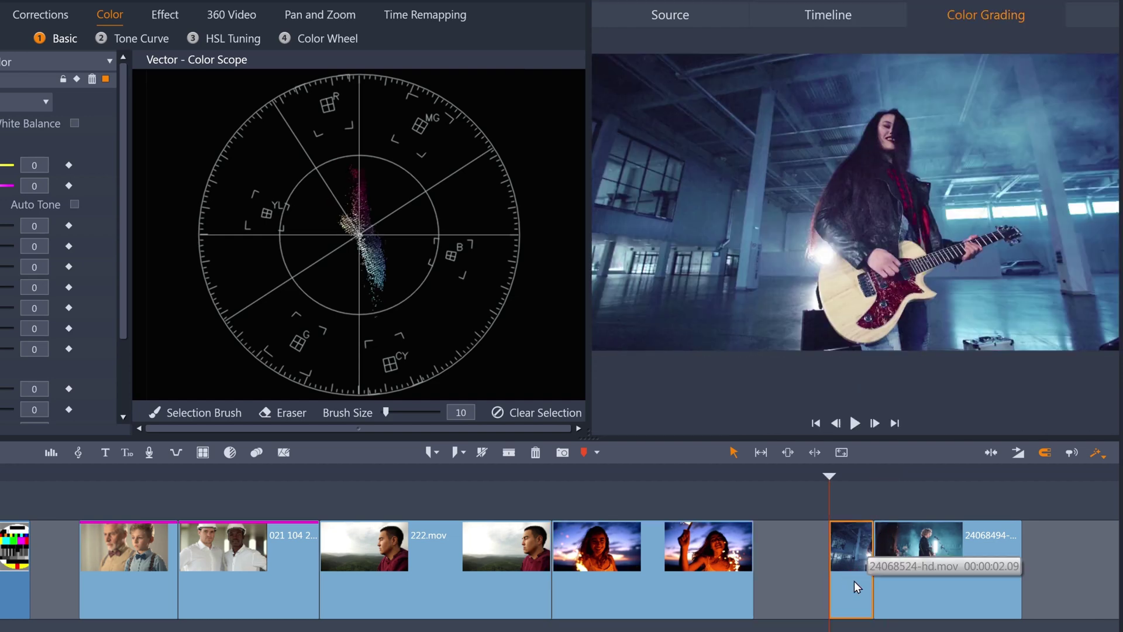
click(207, 412)
mouse_move(1022, 66)
mouse_down()
mouse_move(1066, 247)
mouse_move(1001, 131)
mouse_move(922, 85)
mouse_up()
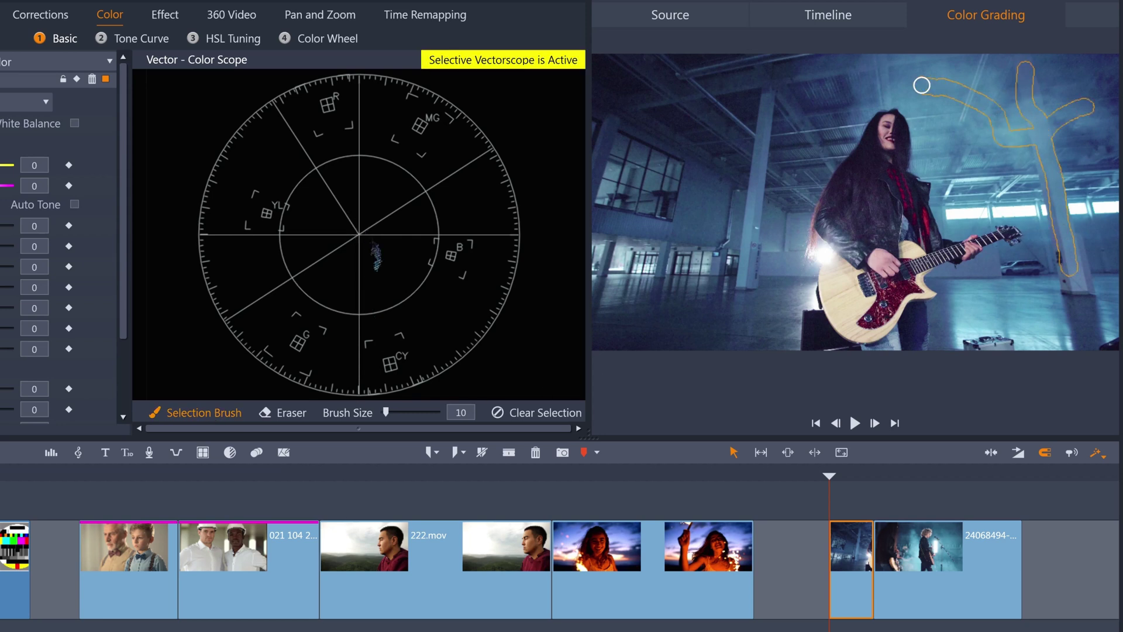
Select the long singer clip and paint the smoke across its upper right and top edge.
click(917, 581)
click(222, 411)
drag(1004, 101, 1093, 169)
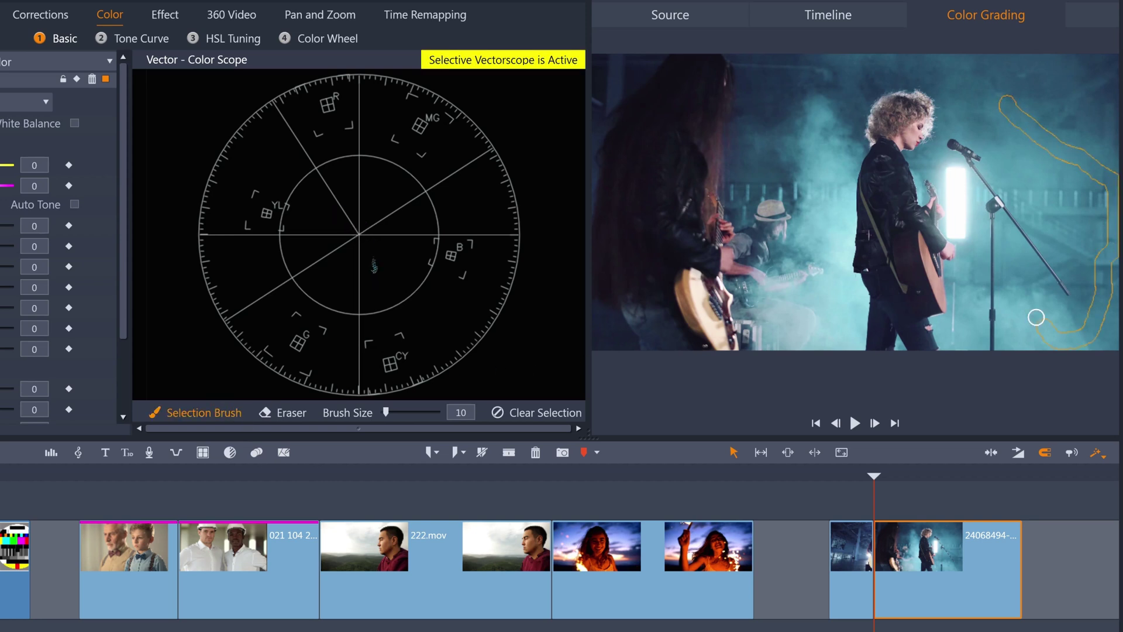
mouse_move(968, 73)
mouse_down()
mouse_move(1065, 102)
mouse_move(1083, 86)
mouse_up()
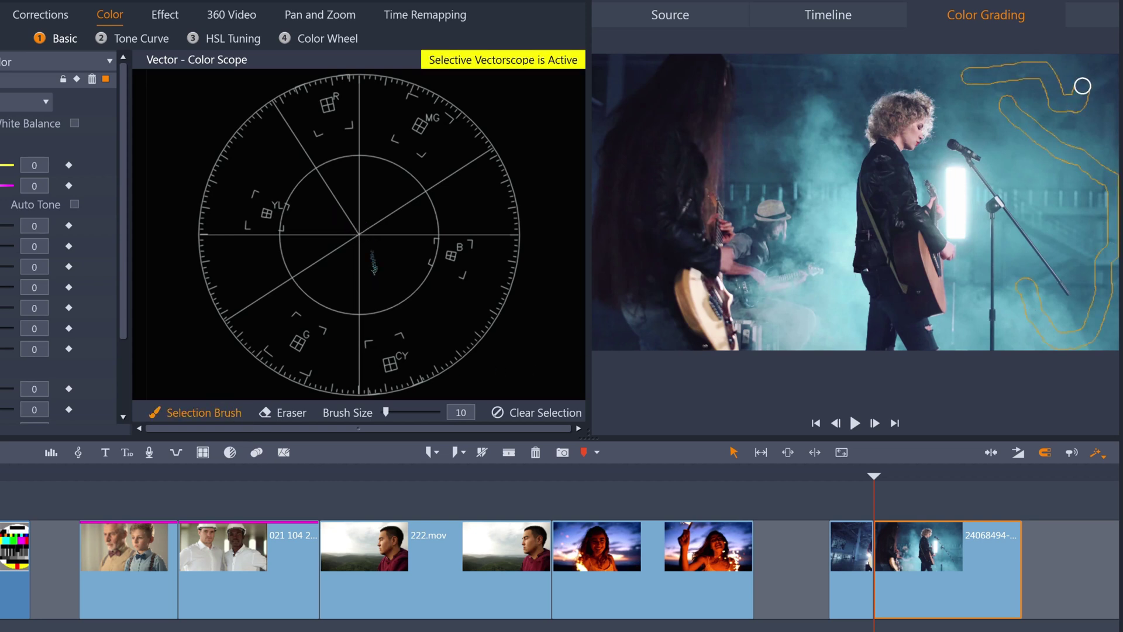
click(845, 564)
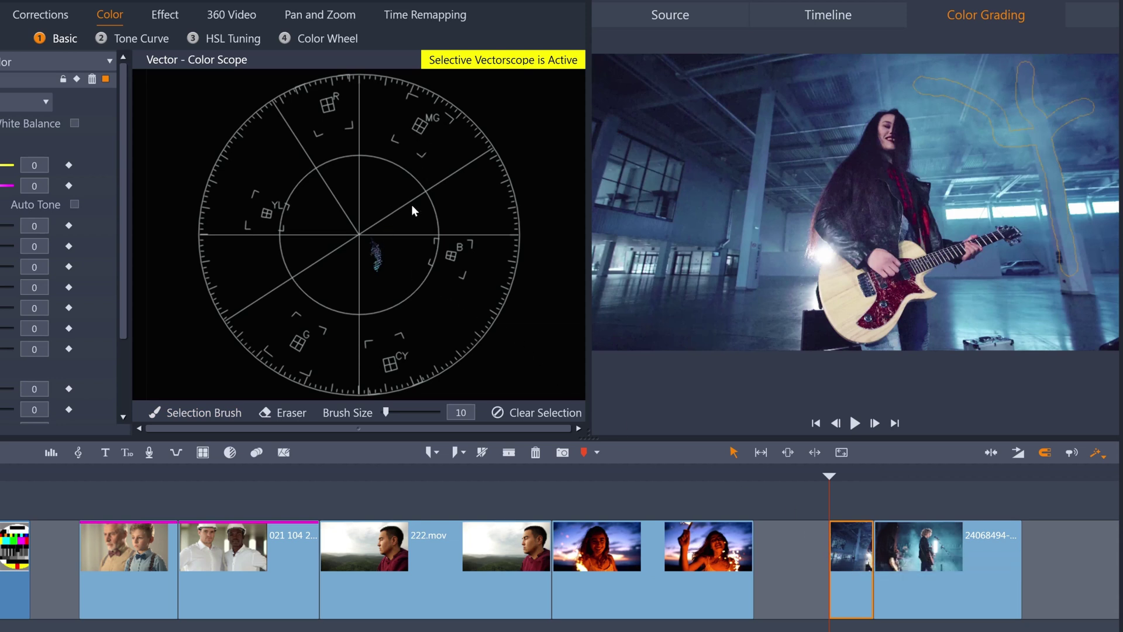
click(902, 547)
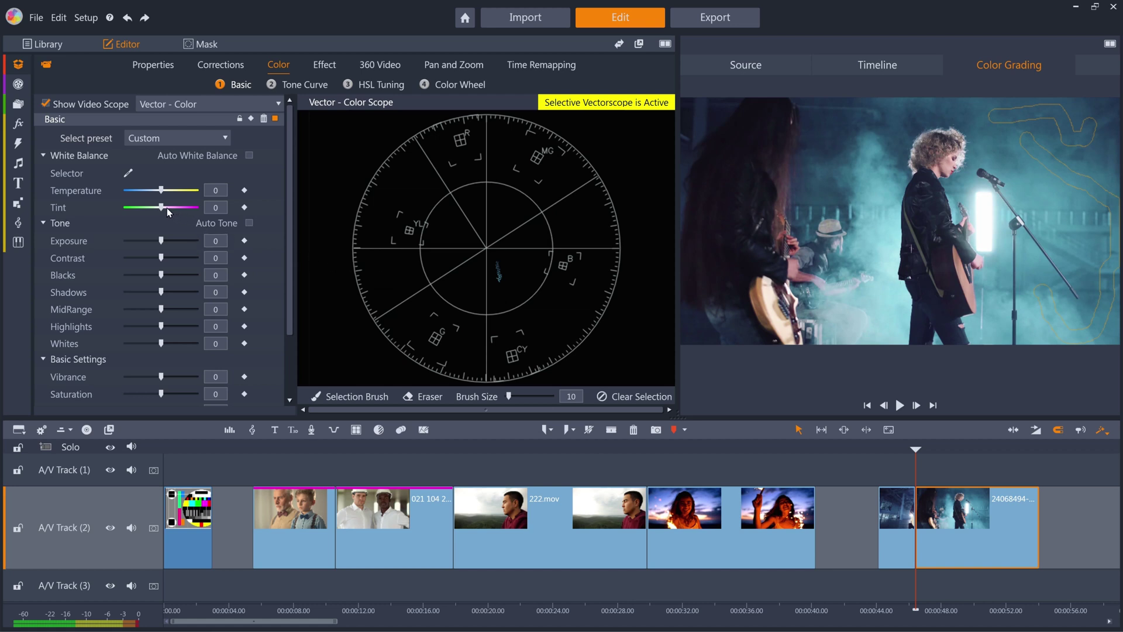
Try a magenta Tint on the singer clip, then dab her face with Selection Brush.
drag(163, 207, 179, 206)
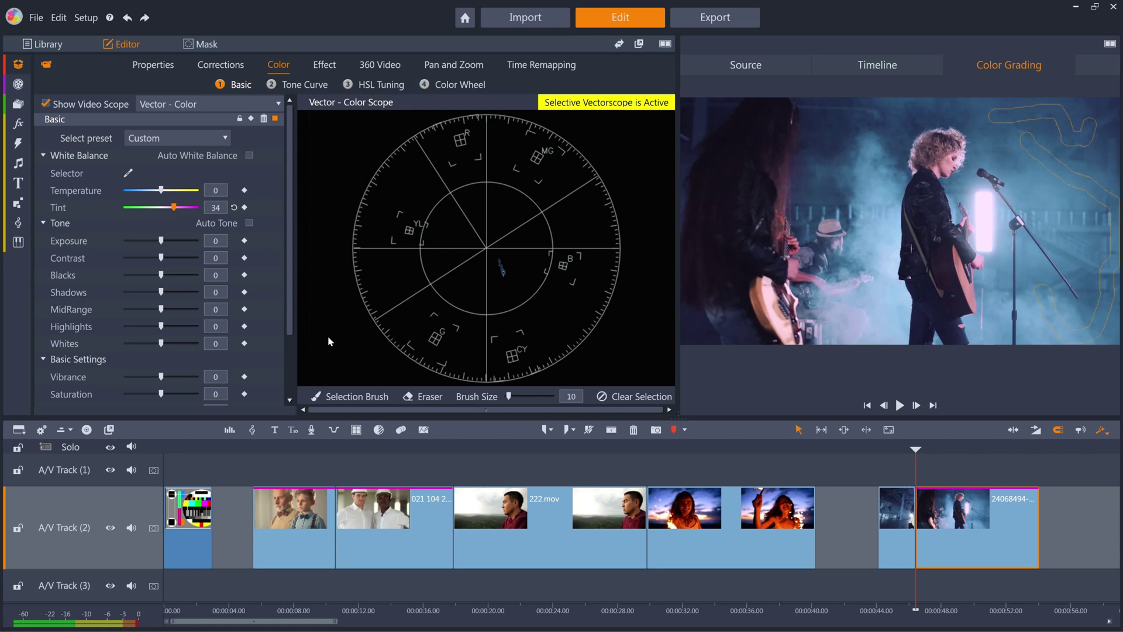
click(365, 402)
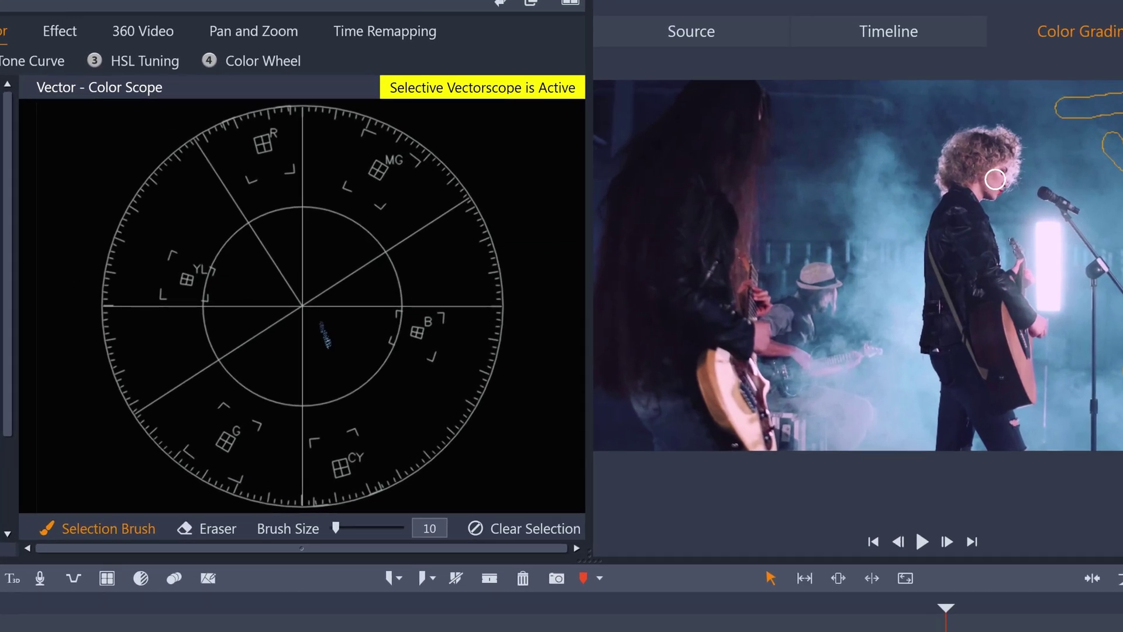
click(995, 179)
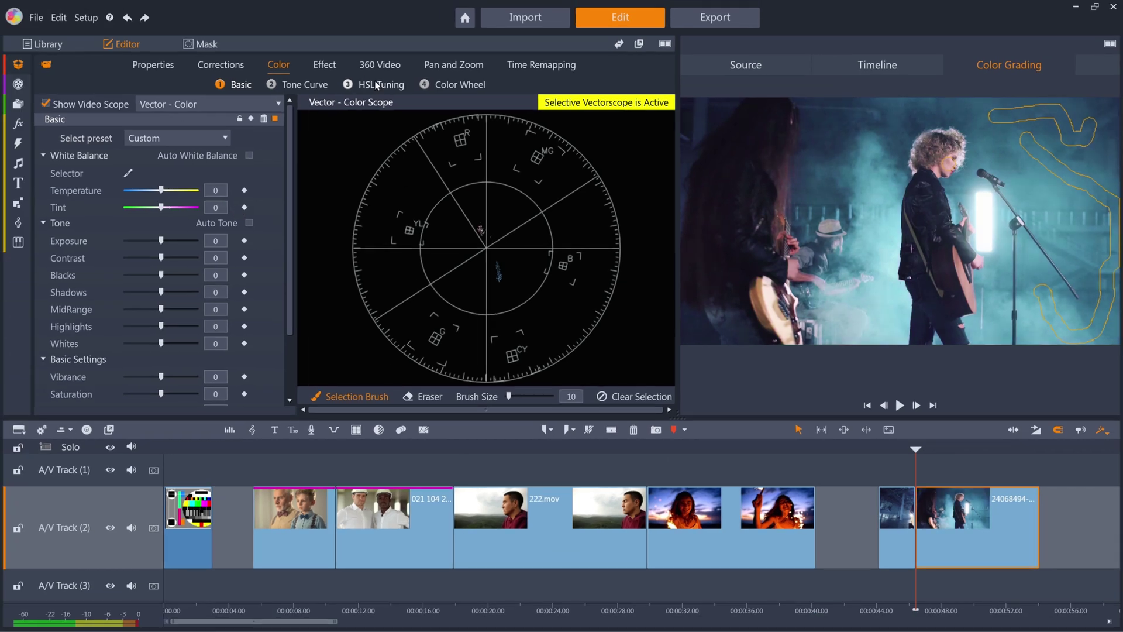
In HSL Tuning Hue, drag on the smoke and face to set Red 80, Green 100, Cyan 100, Blue 43.
click(380, 84)
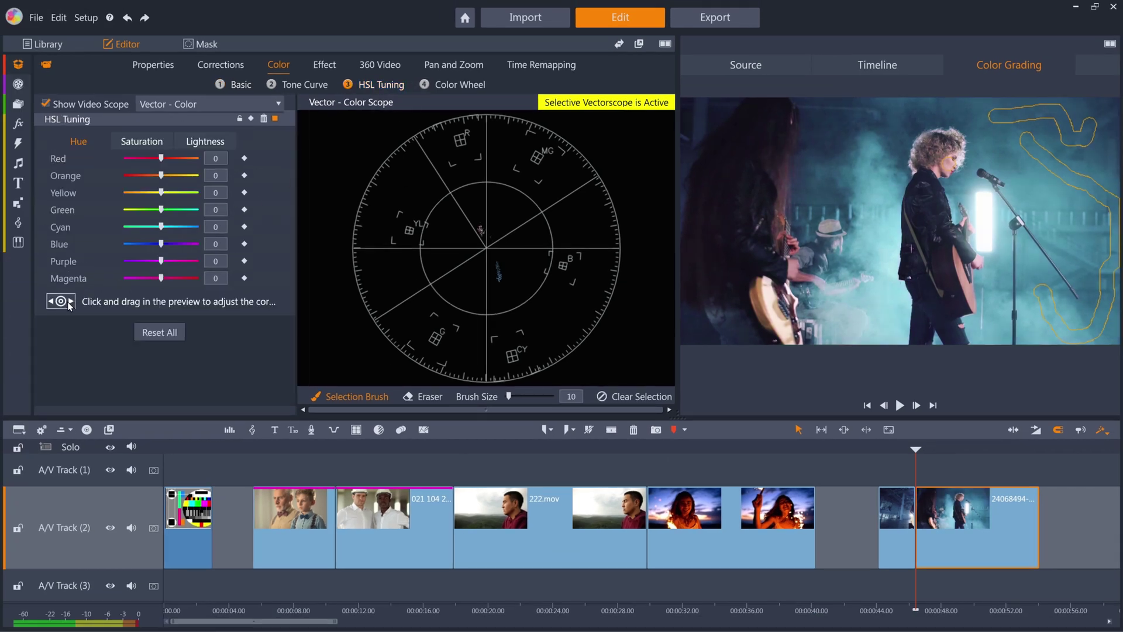
click(61, 301)
mouse_move(1041, 157)
mouse_down()
mouse_move(1094, 158)
mouse_move(1059, 161)
mouse_up()
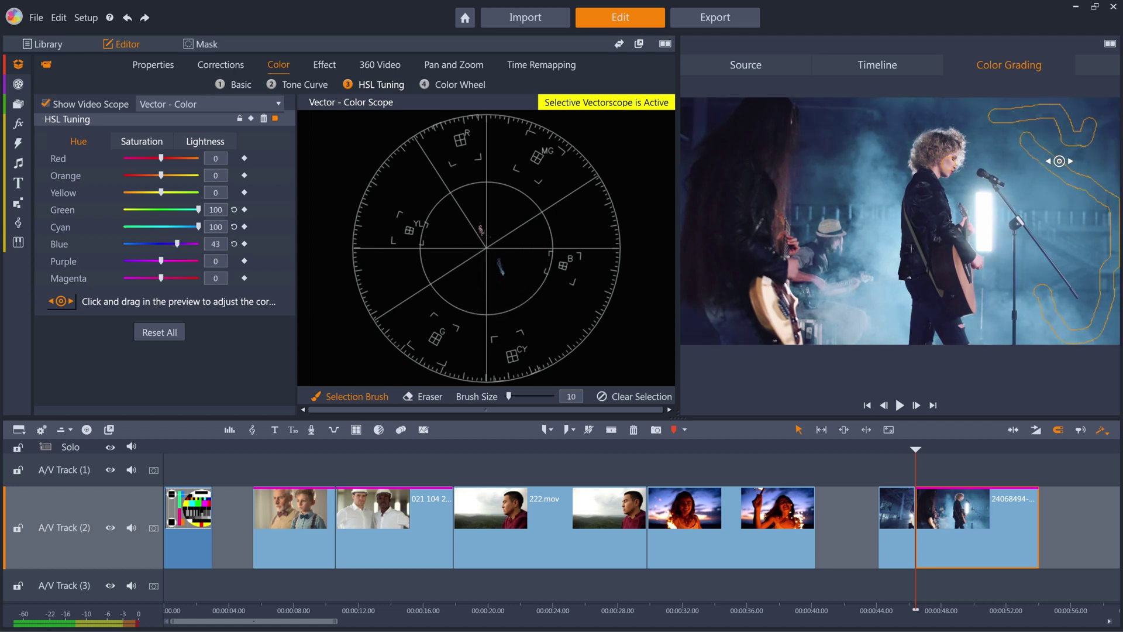
mouse_move(945, 163)
mouse_down()
mouse_move(934, 163)
mouse_move(982, 164)
mouse_up()
click(431, 398)
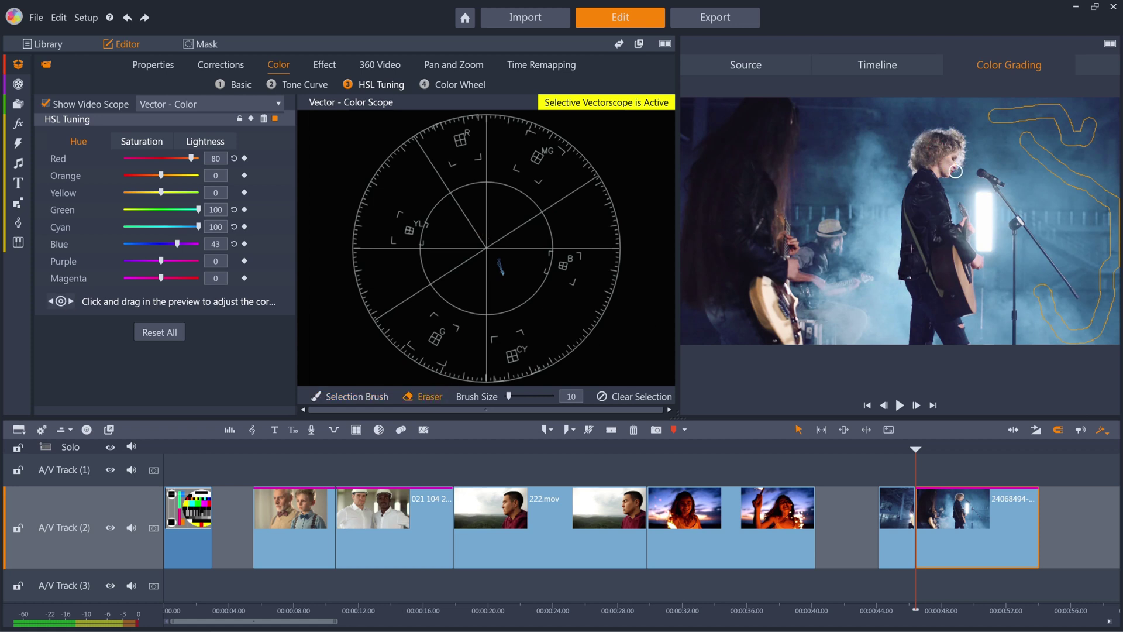
click(898, 450)
drag(898, 450, 934, 455)
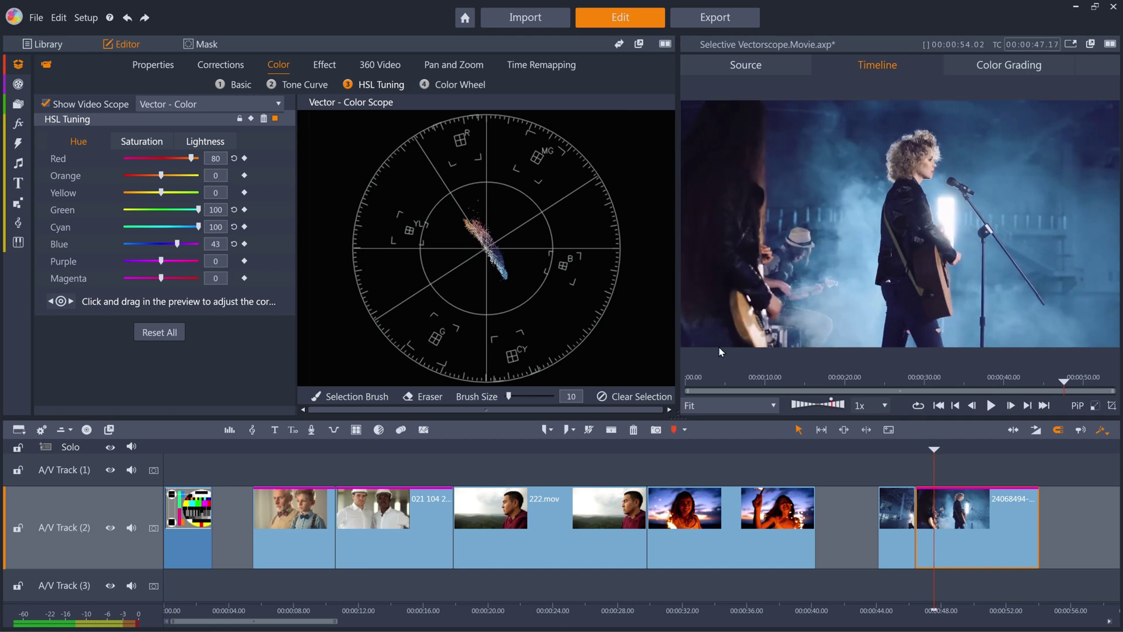
Tint the singer clip magenta to 26, compare it with the guitarist shot, and lower its saturation to -13.
click(236, 84)
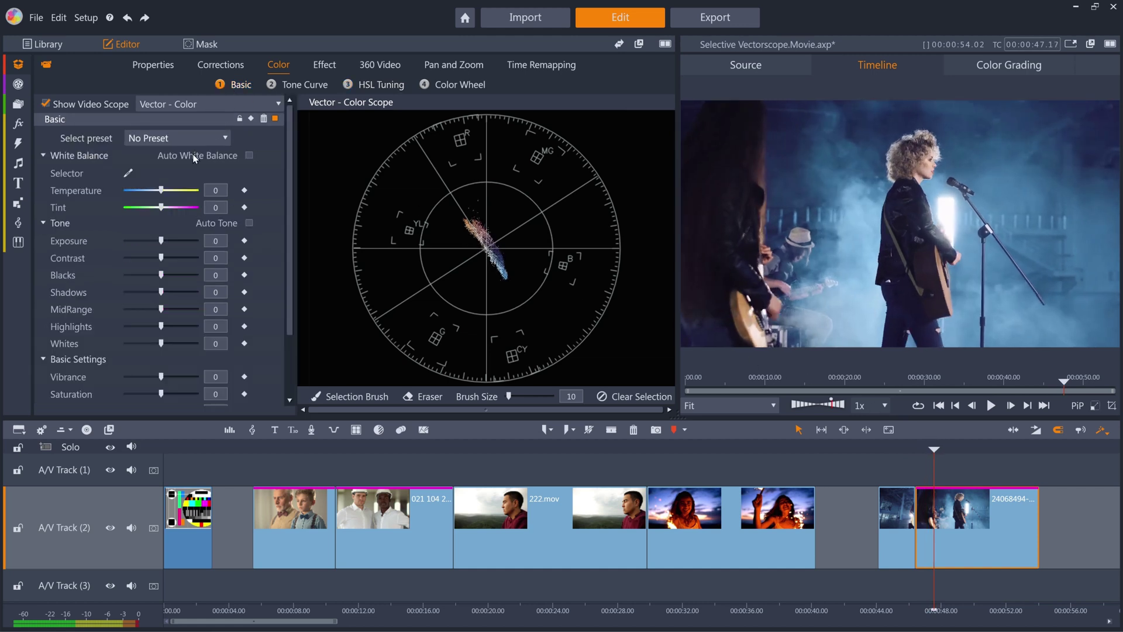
mouse_move(162, 207)
mouse_down()
mouse_move(166, 190)
mouse_move(174, 207)
mouse_up()
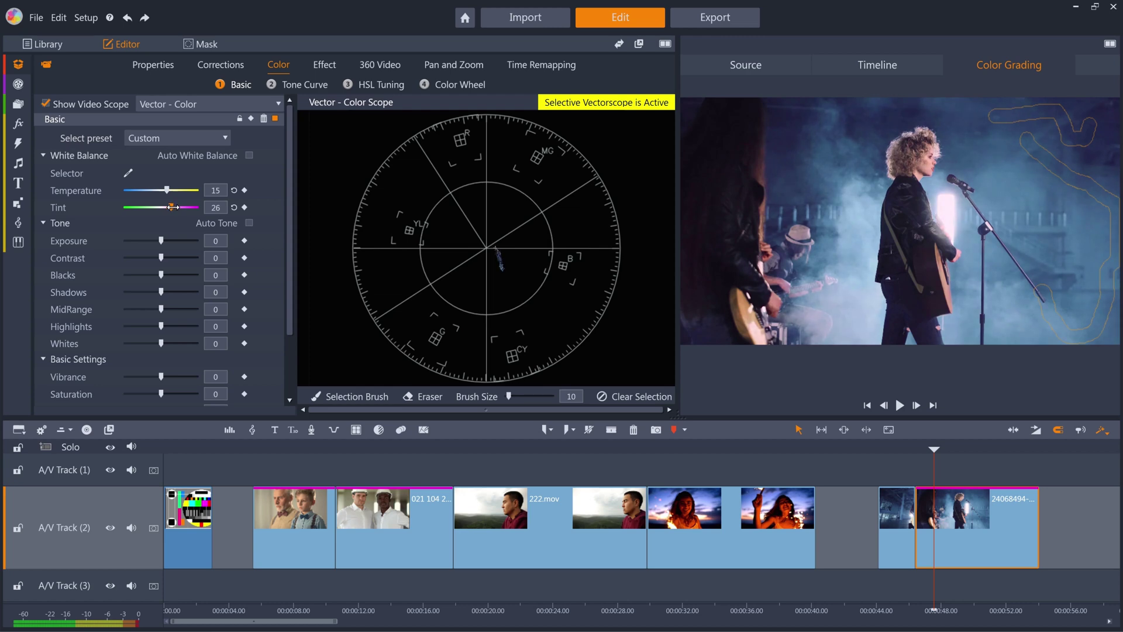
click(909, 447)
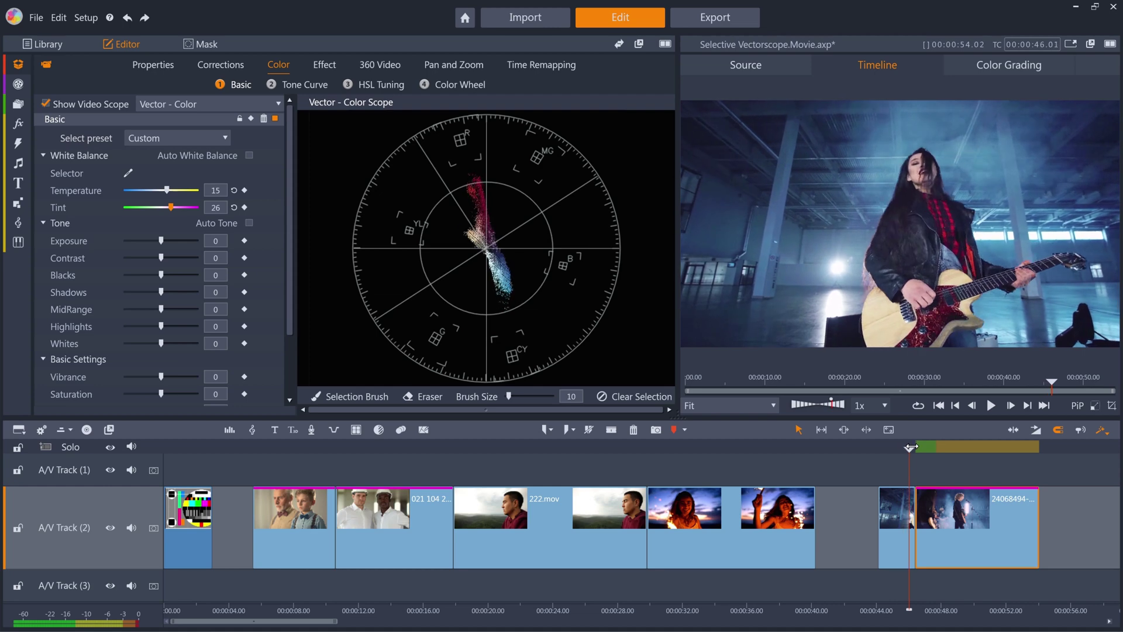
drag(909, 447, 936, 450)
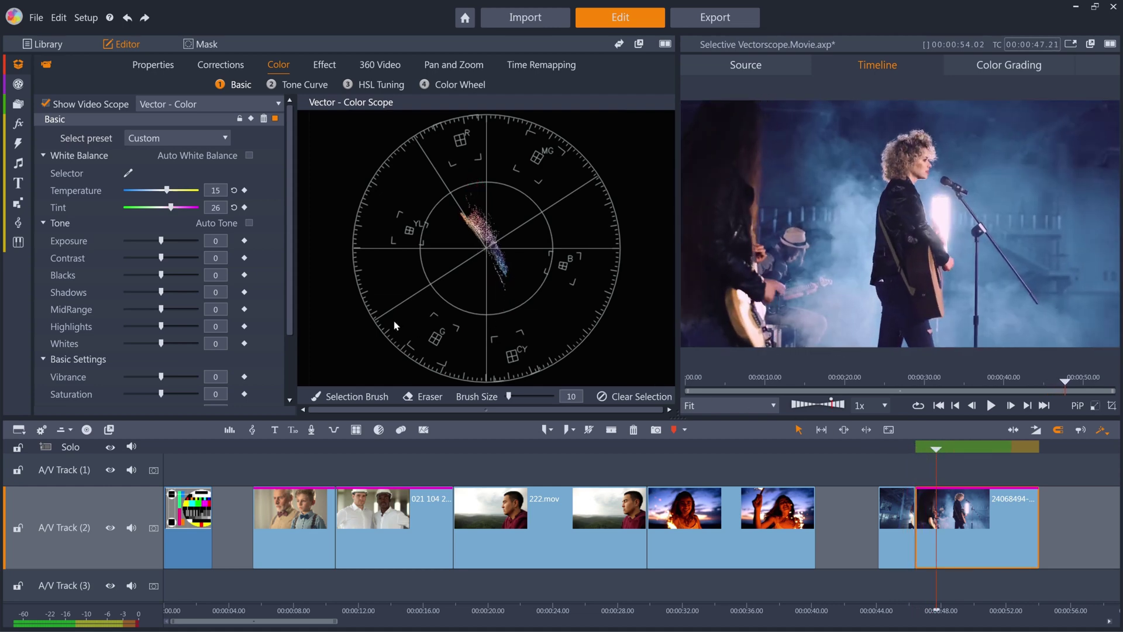
drag(162, 395, 153, 395)
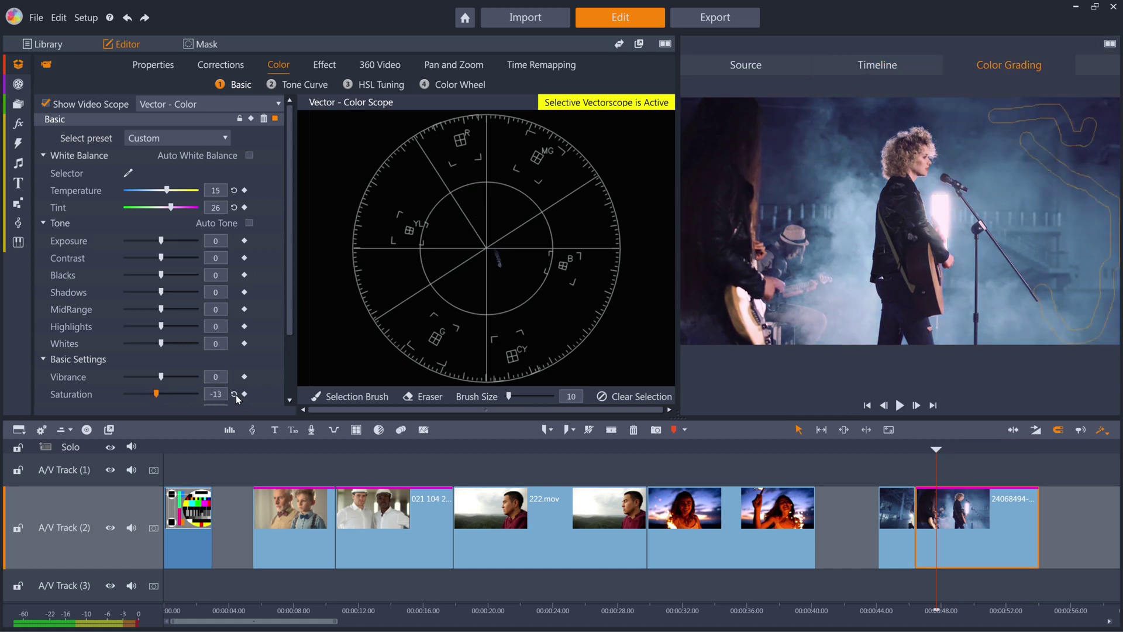
Reset Basic saturation to 0, then desaturate the blue smoke in HSL Saturation to Cyan -4 and Blue -4.
click(235, 394)
click(389, 89)
click(147, 139)
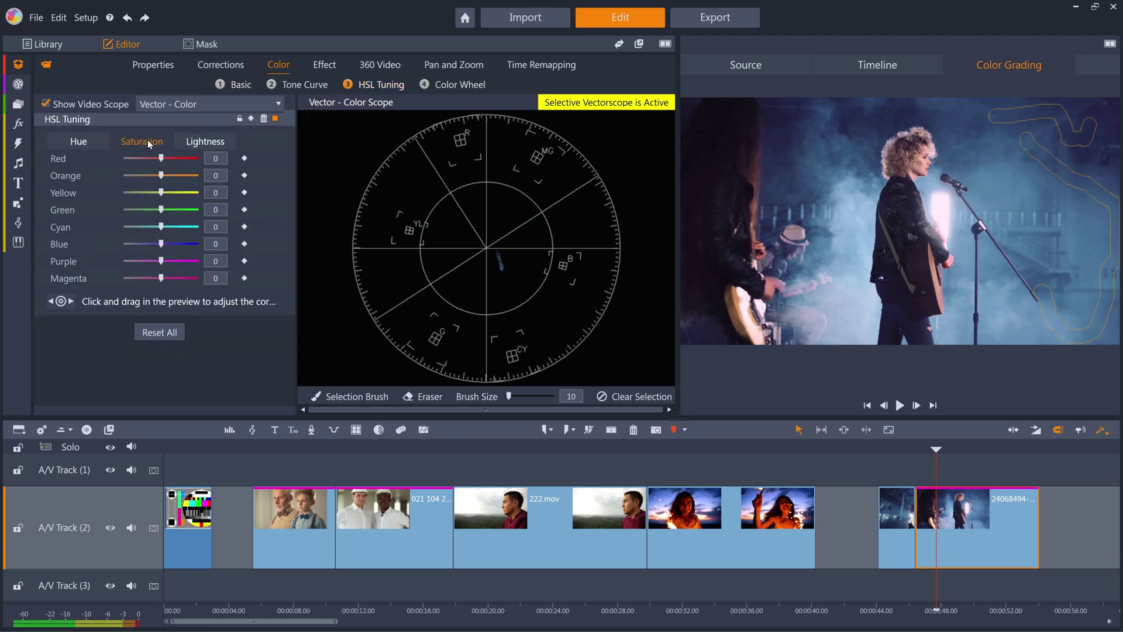
click(61, 301)
drag(920, 115, 924, 116)
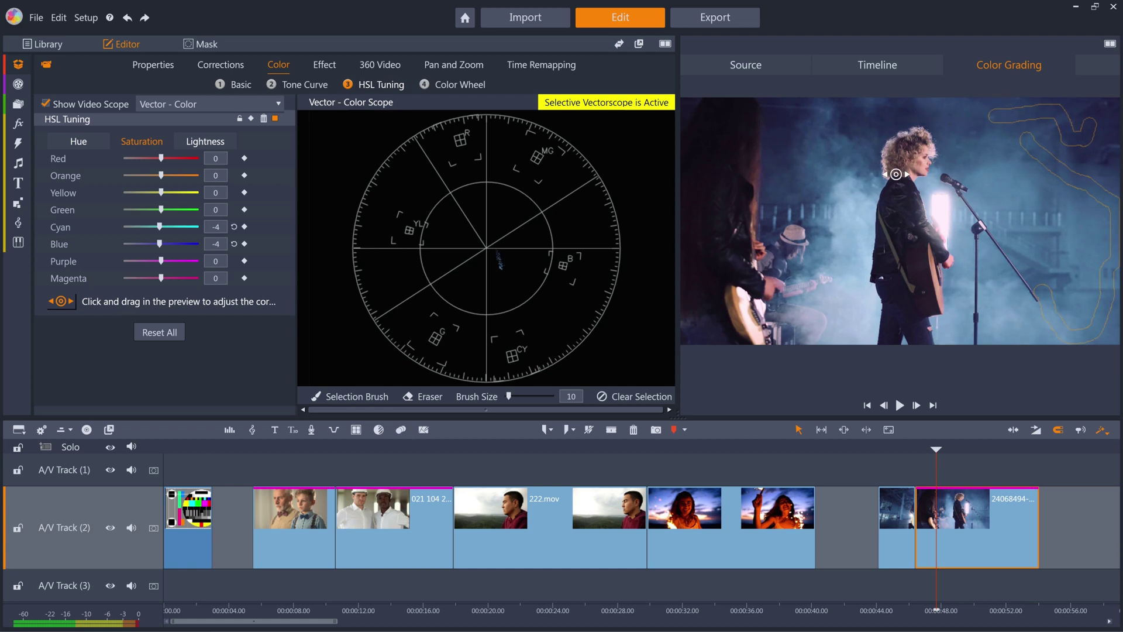
click(72, 304)
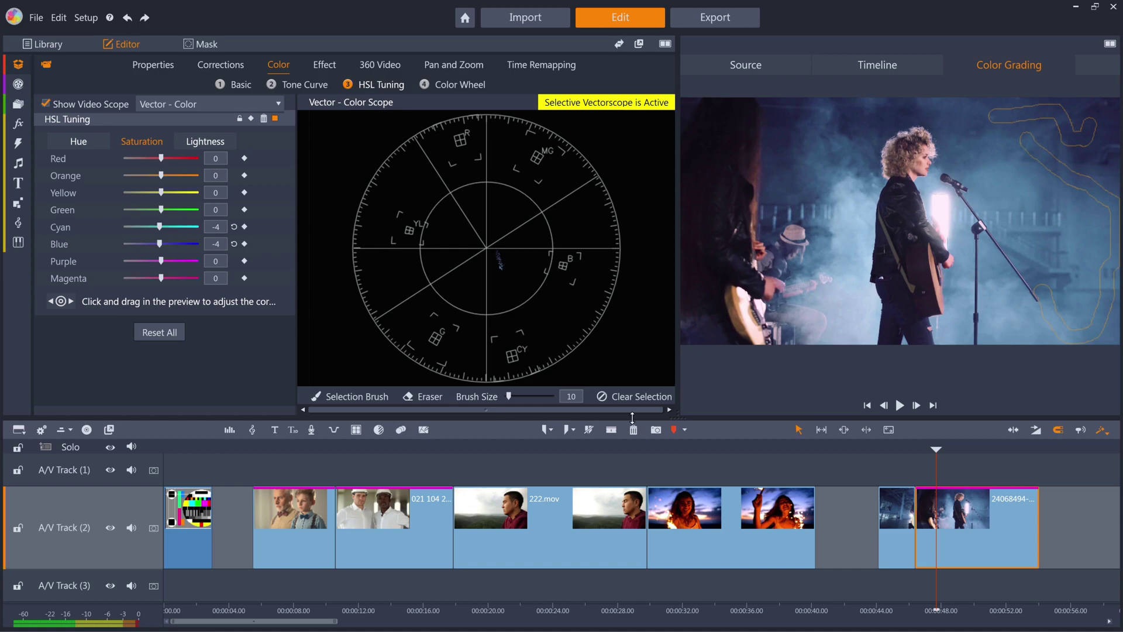